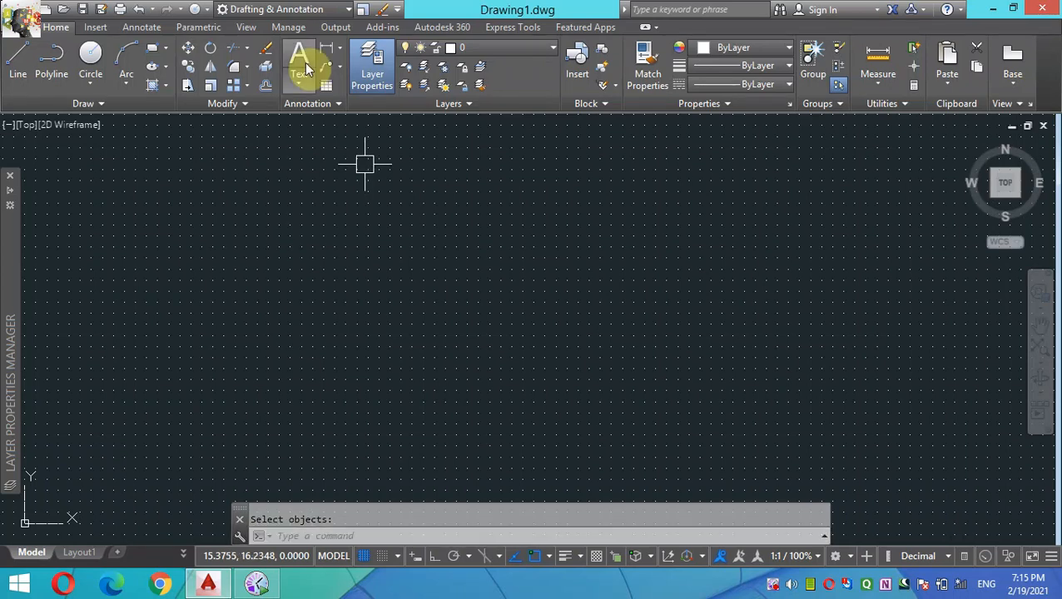
click(248, 48)
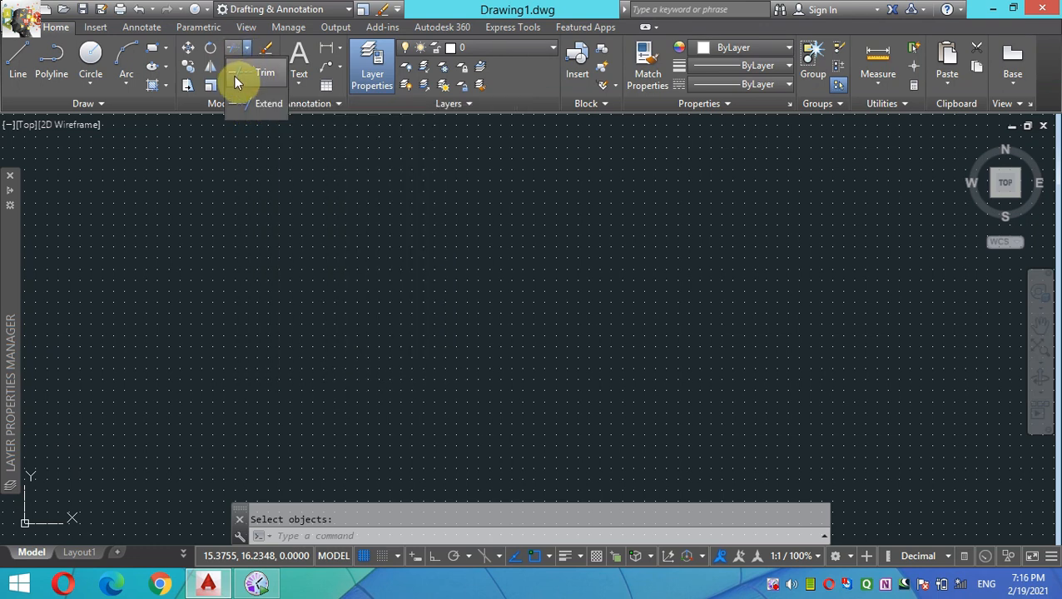
click(292, 537)
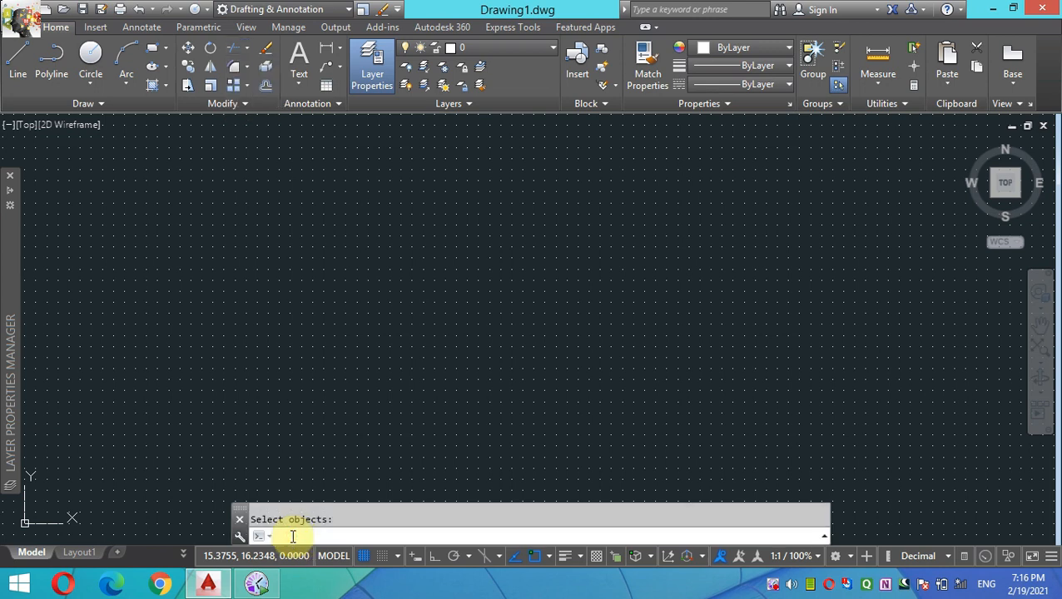
text(TR)
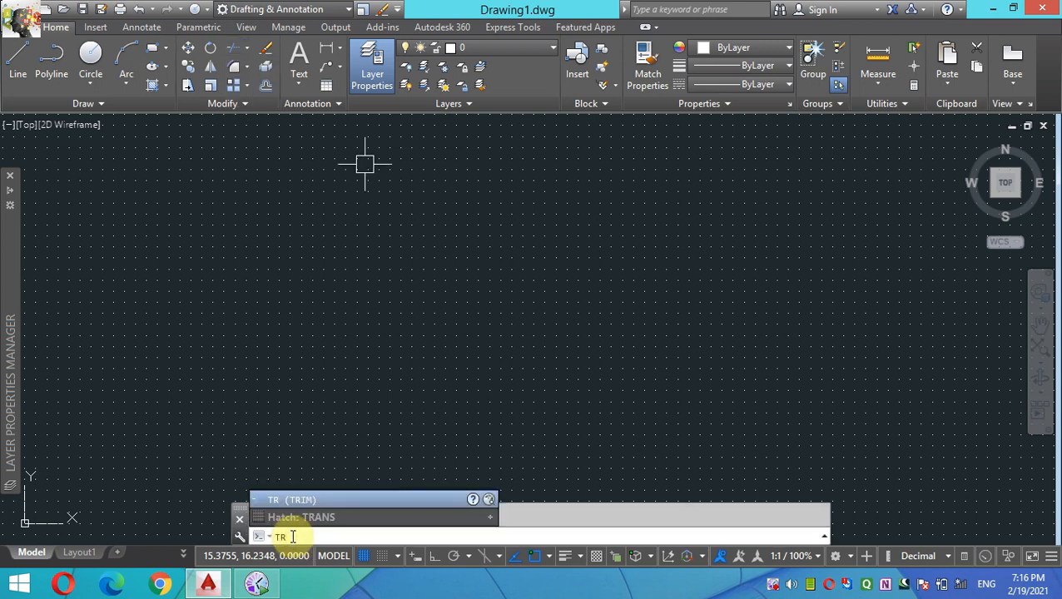
key(Return)
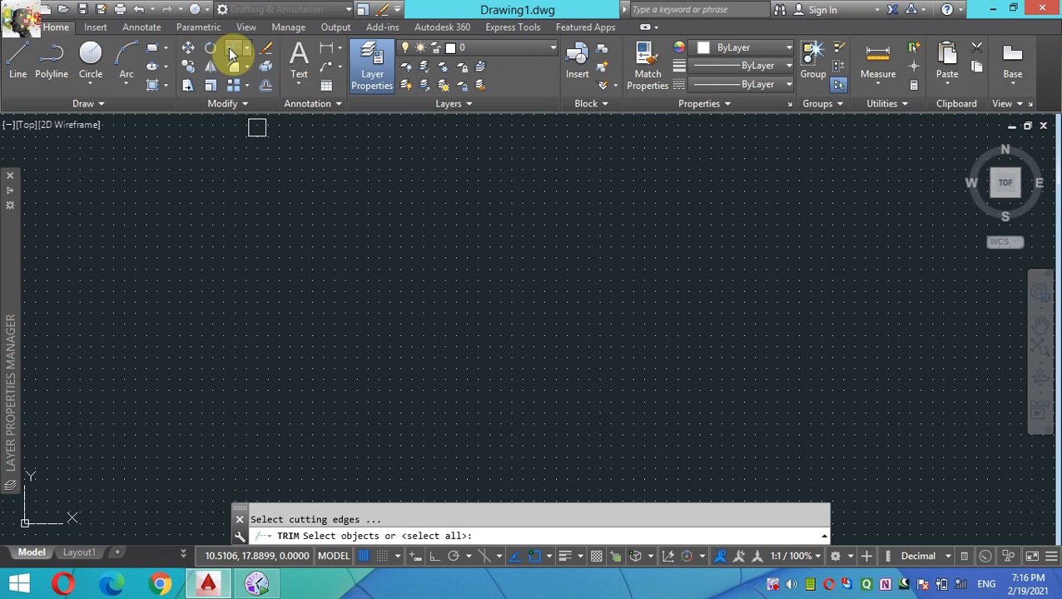
Draw a three-point arc bulging to the right in the empty drawing area, starting near 31.5, 15.1.
click(132, 51)
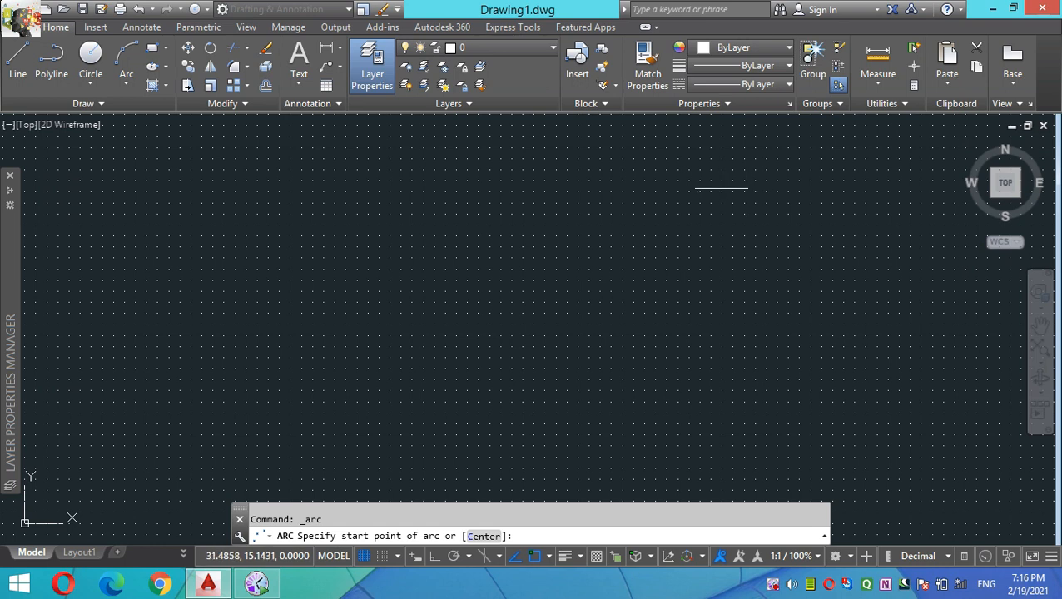
click(721, 186)
click(818, 283)
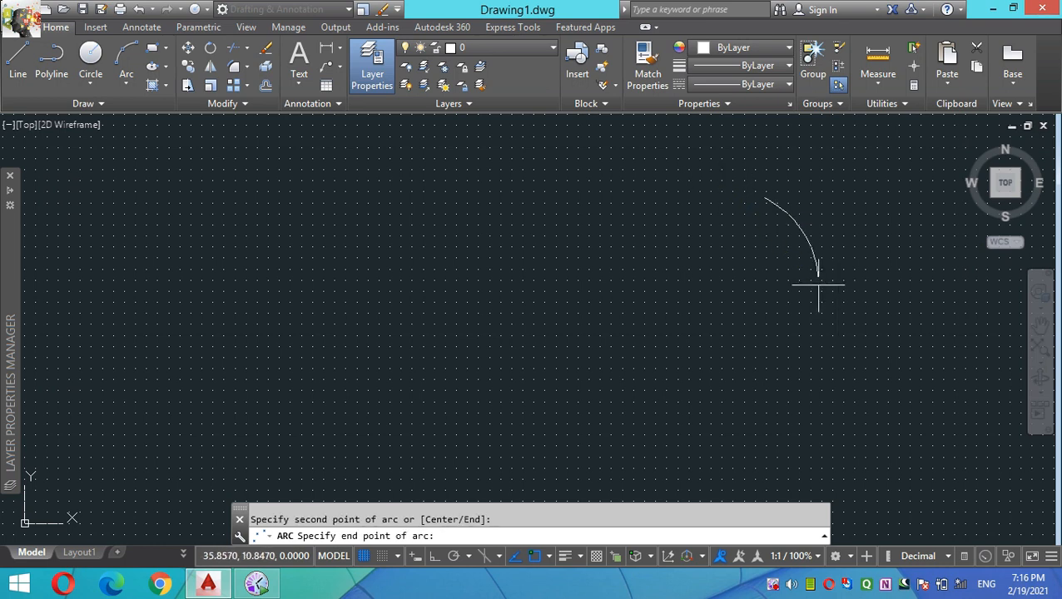
click(789, 364)
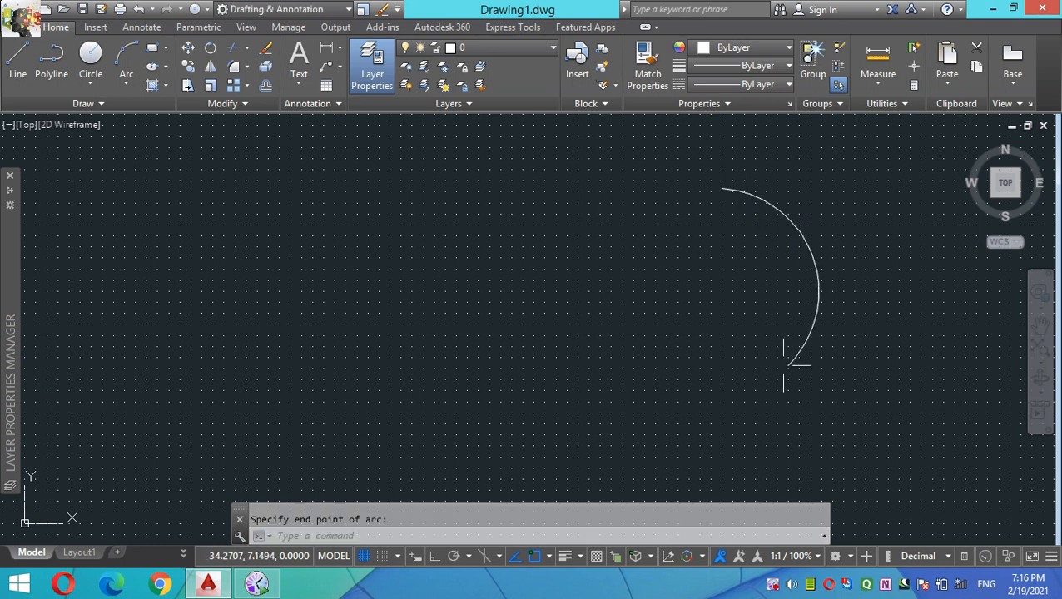
Draw a slanted line from about 24.4, 8.2 that rises to the right, crosses the arc and ends just beyond it.
click(17, 56)
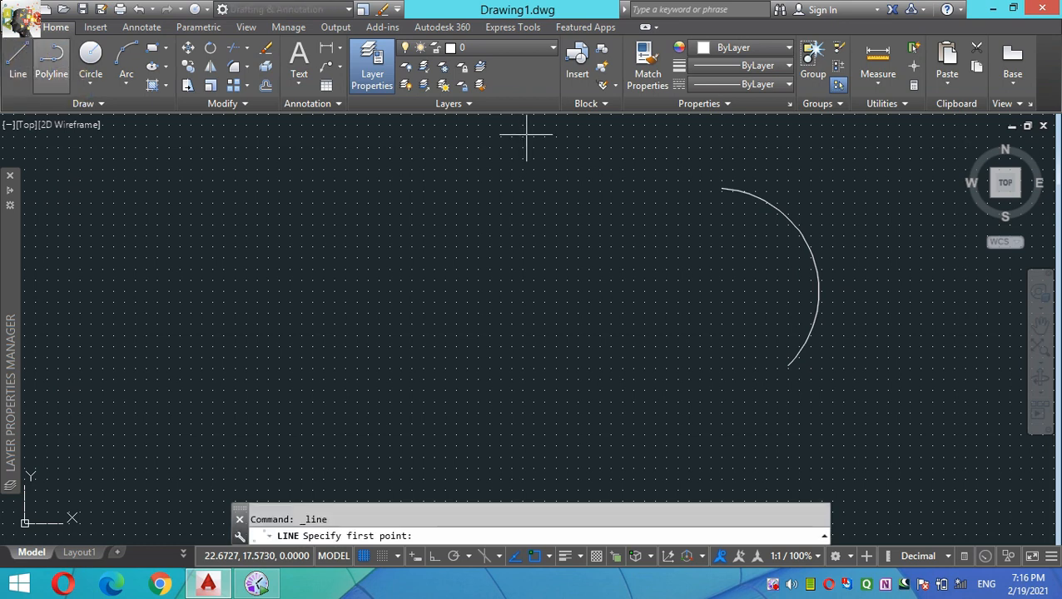
click(565, 342)
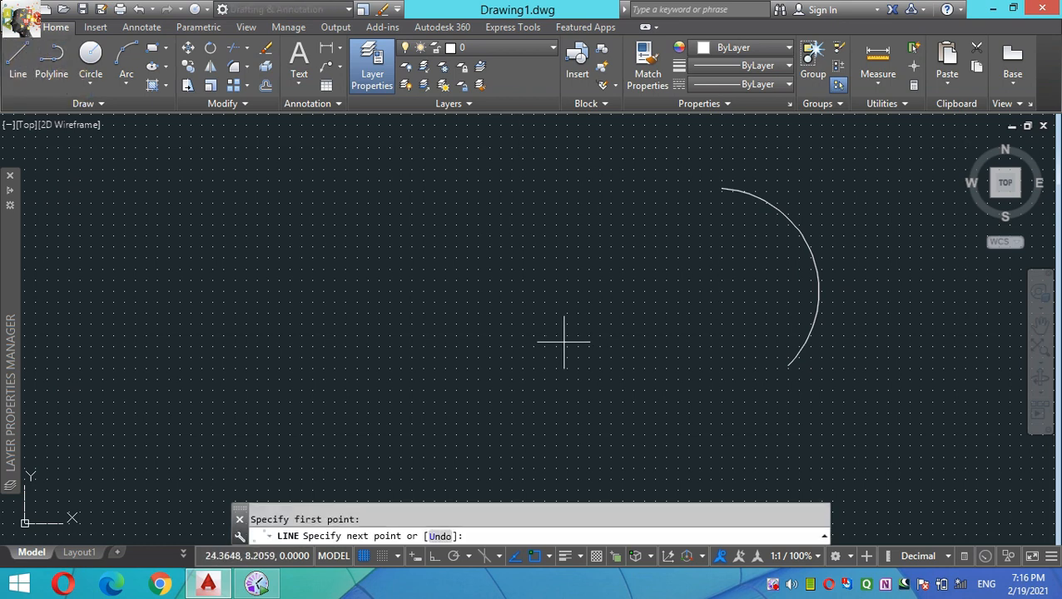
click(850, 240)
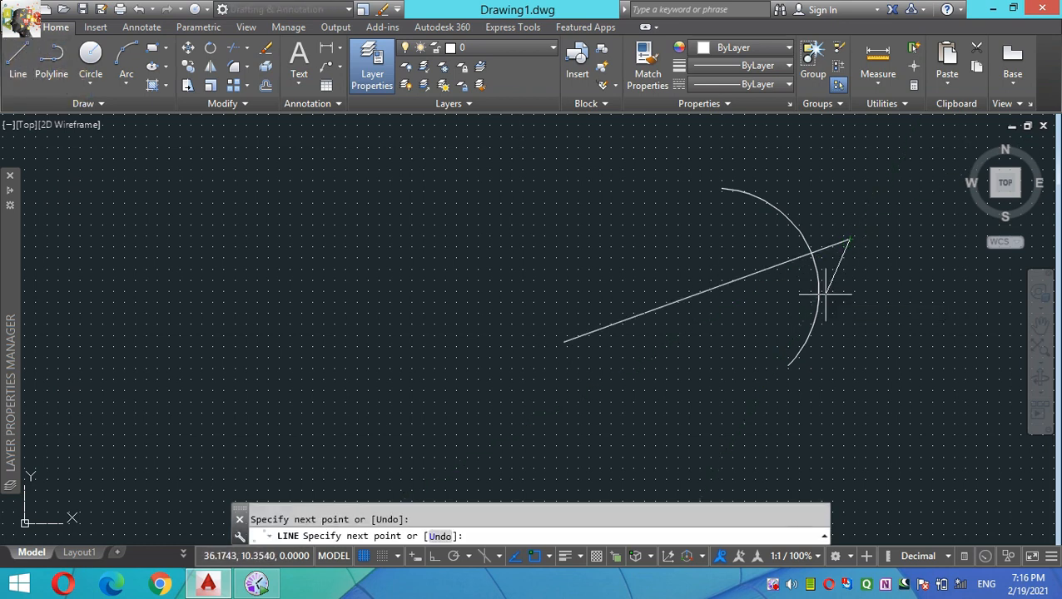
key(Escape)
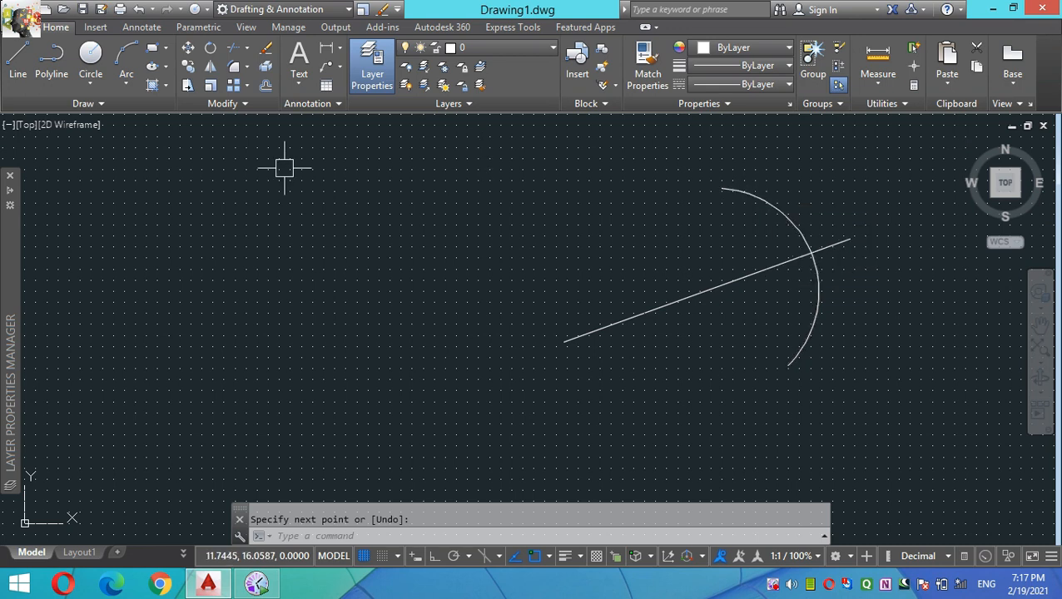
Trim the short end of the slanted line that sticks out beyond the arc, using the arc as the cutting edge.
text(TR)
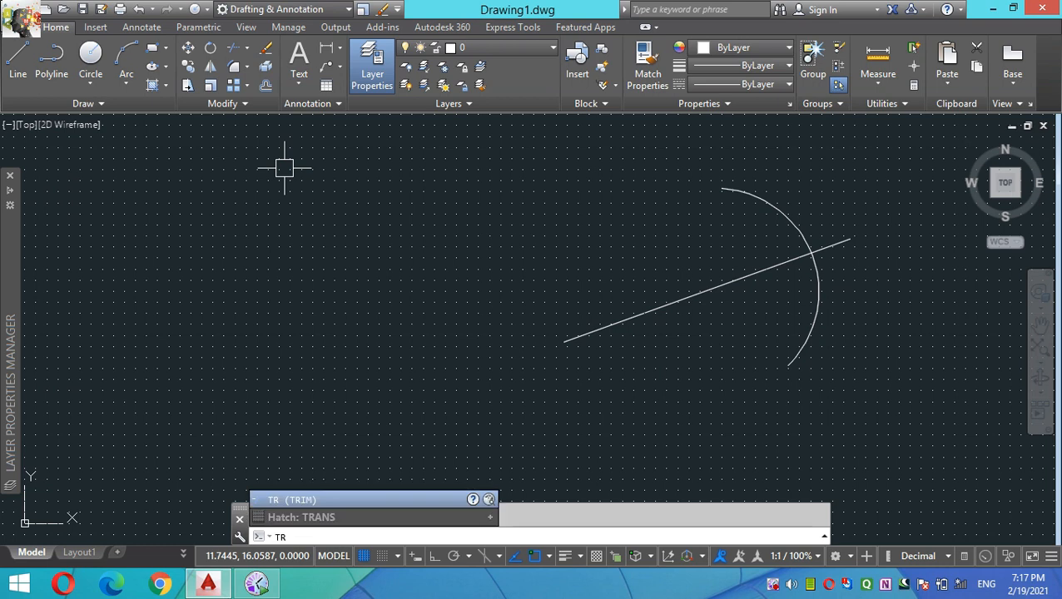
key(Return)
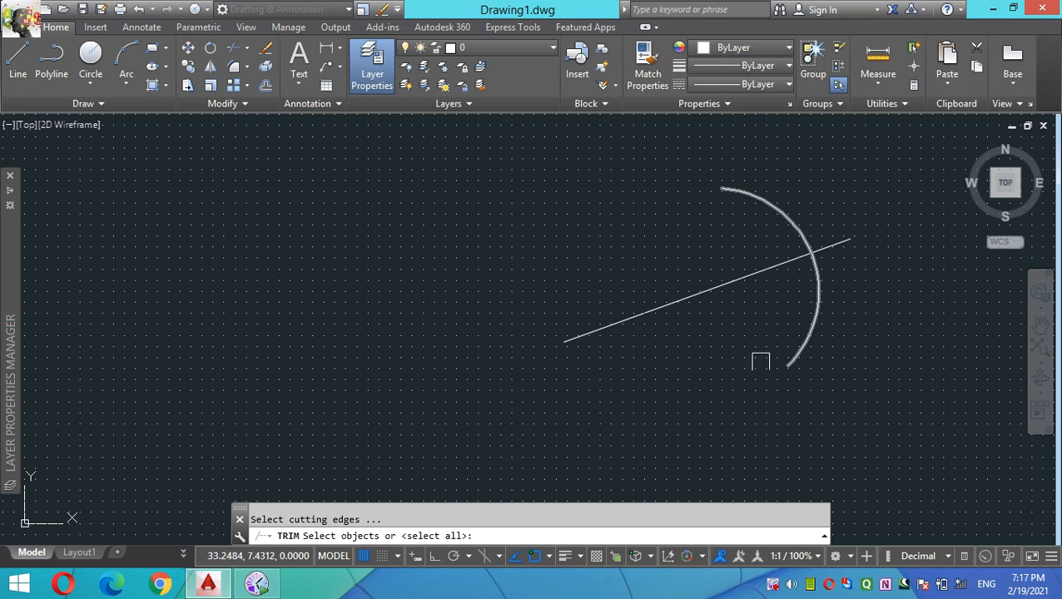
click(813, 318)
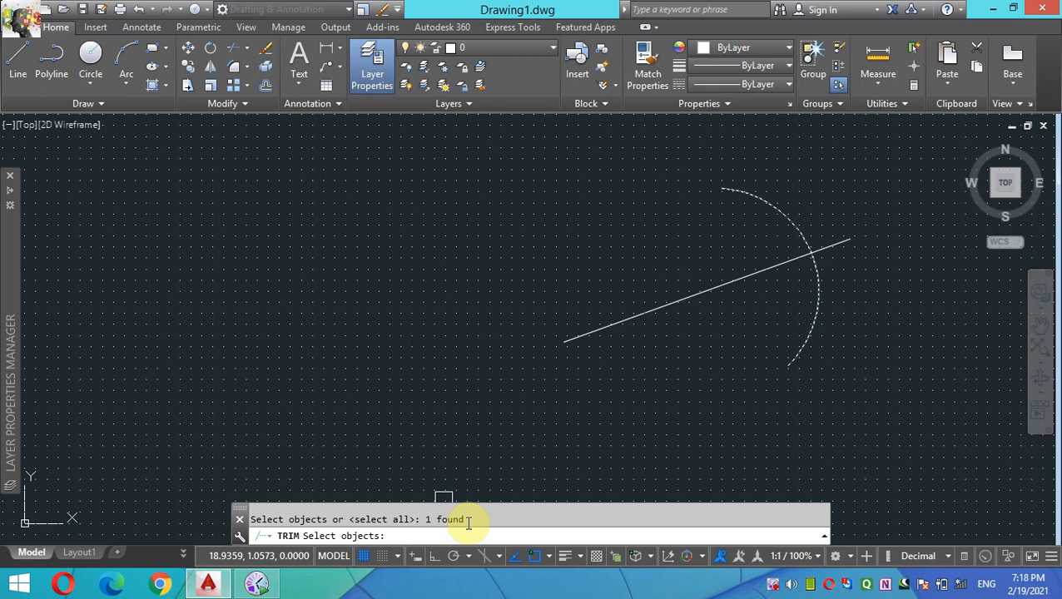
key(Return)
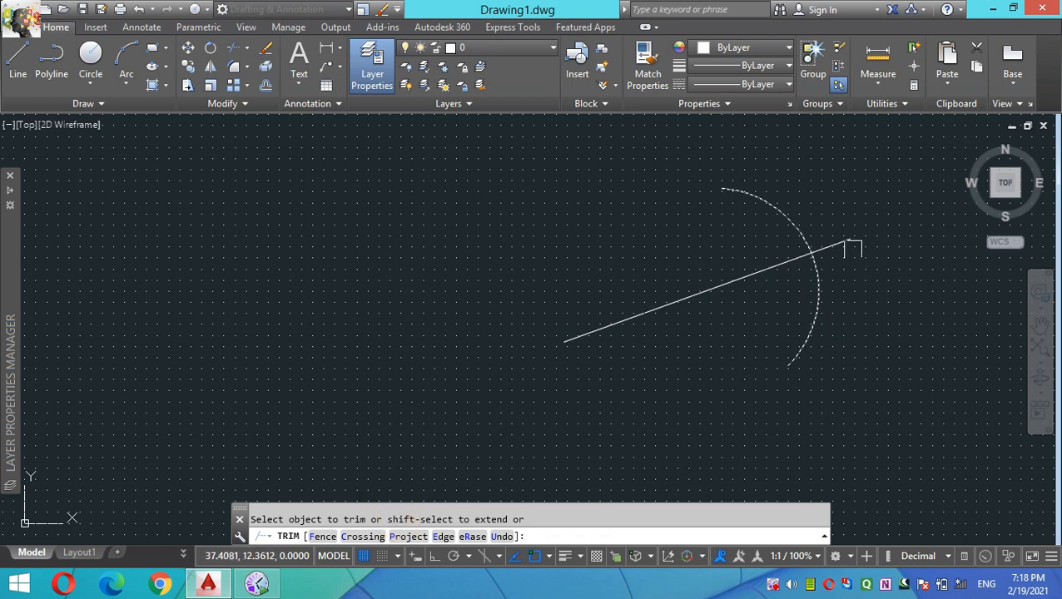
click(846, 241)
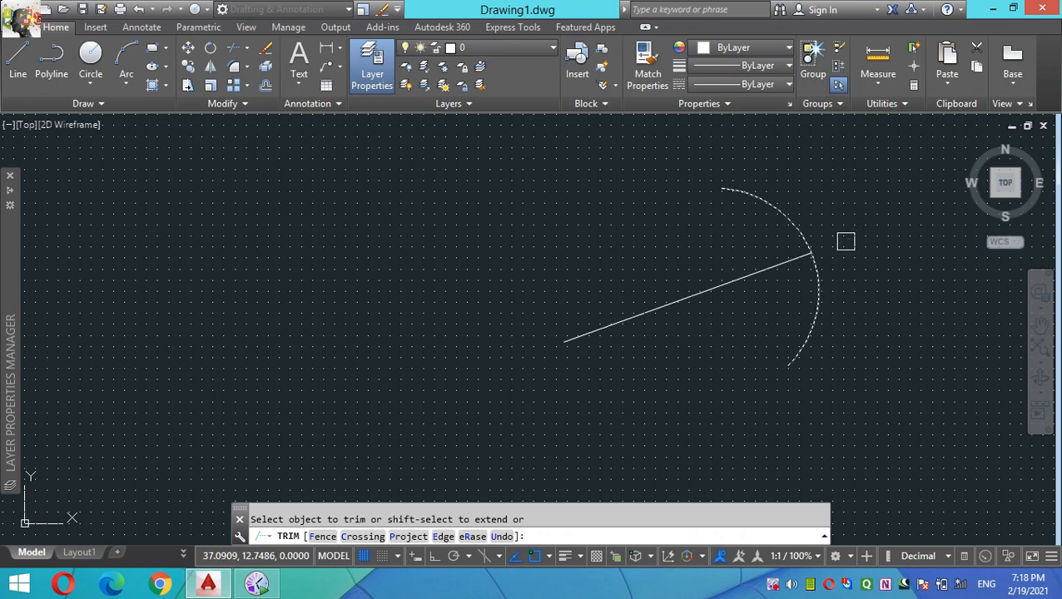
key(Return)
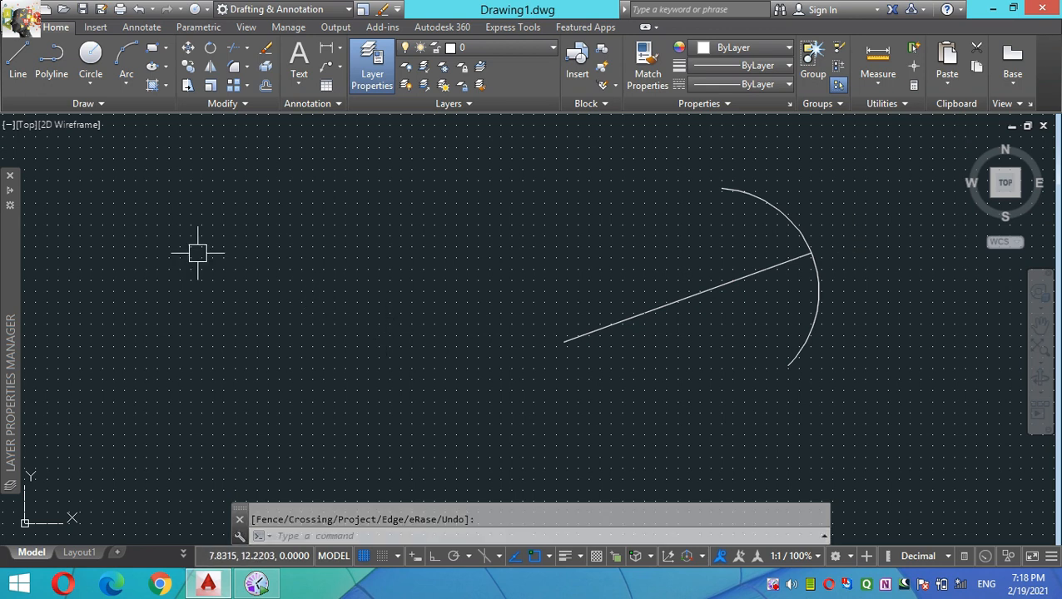
Draw a circle in the empty area to the left of the arc and trimmed line.
click(119, 65)
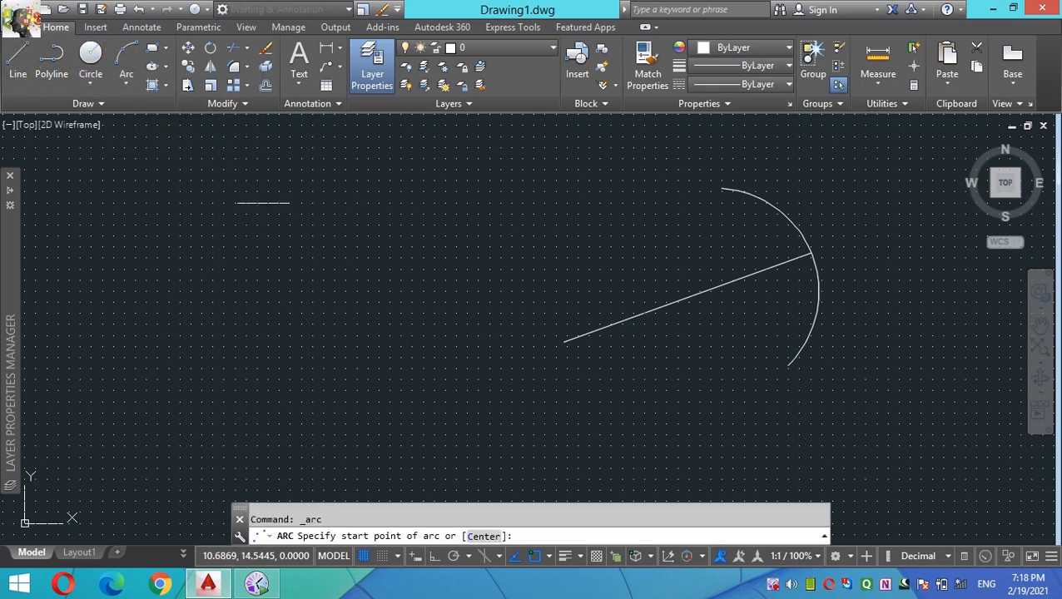
click(89, 53)
click(195, 313)
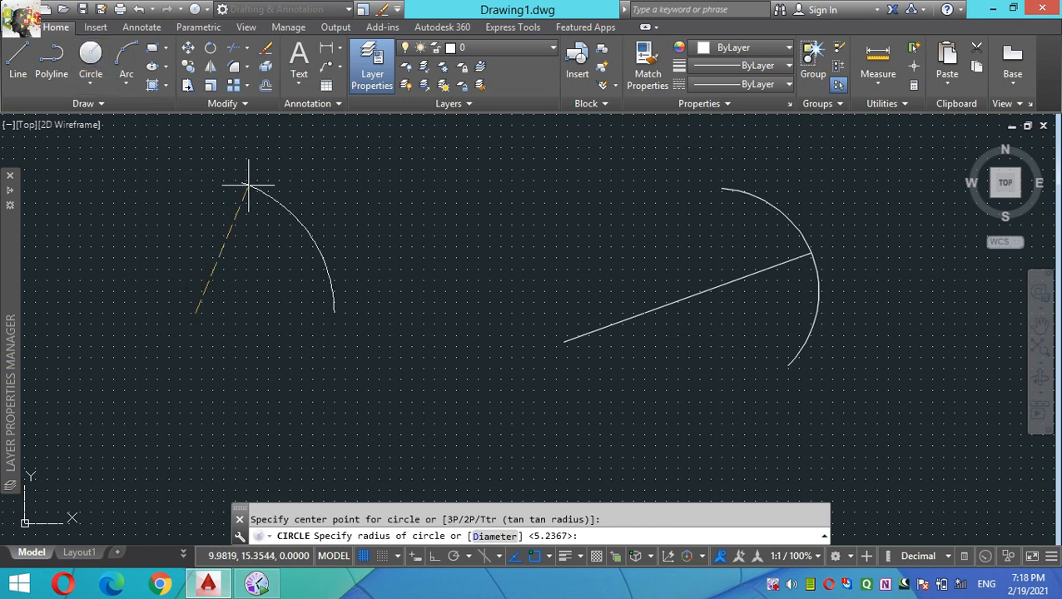
click(225, 241)
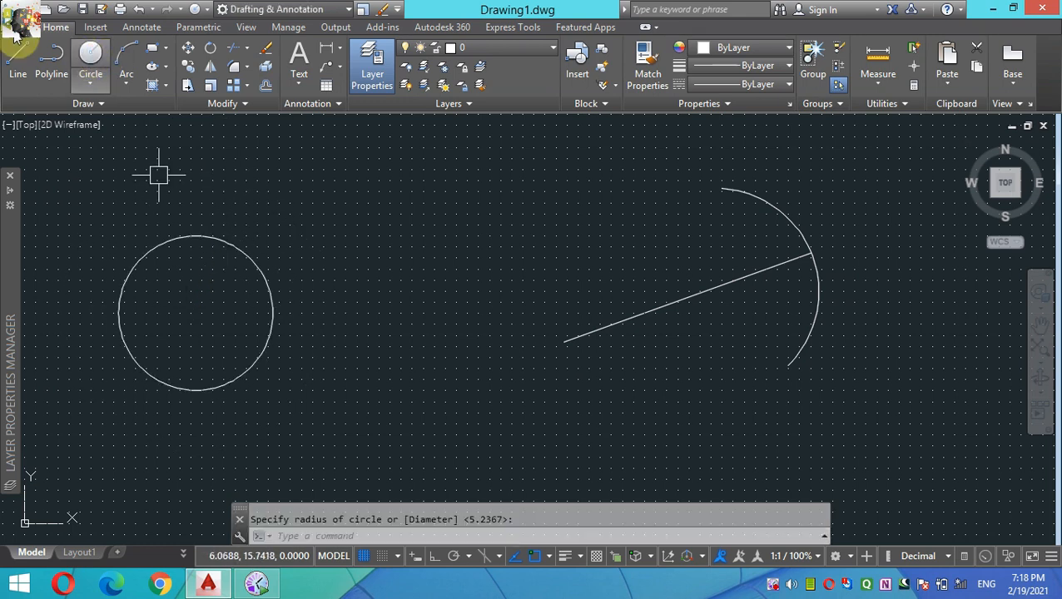
Draw a slightly slanted line from about 1.8, 8.7 across the circle, with both ends extending outside it.
click(18, 58)
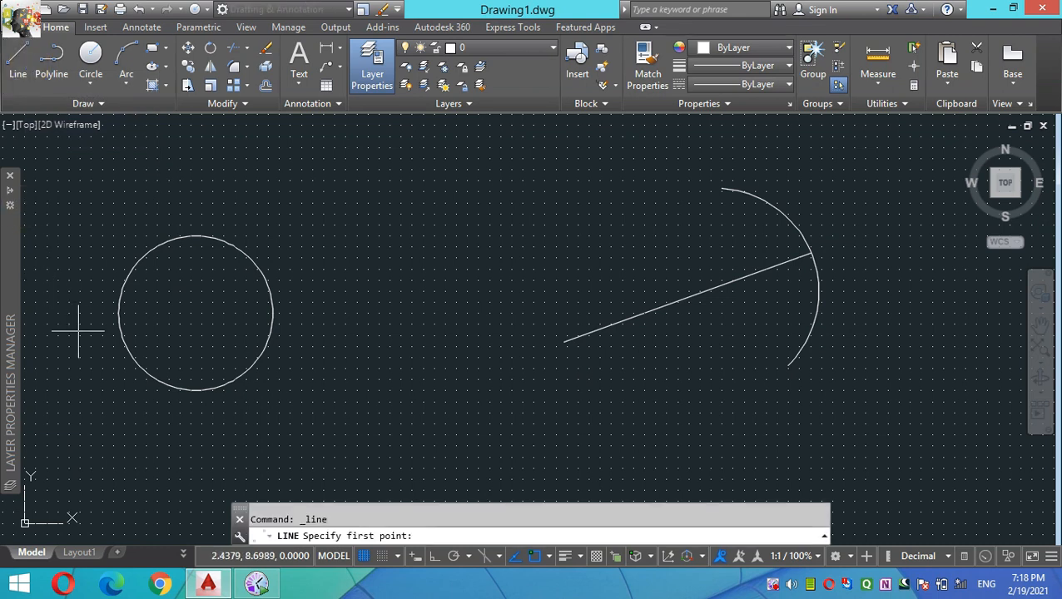
click(65, 331)
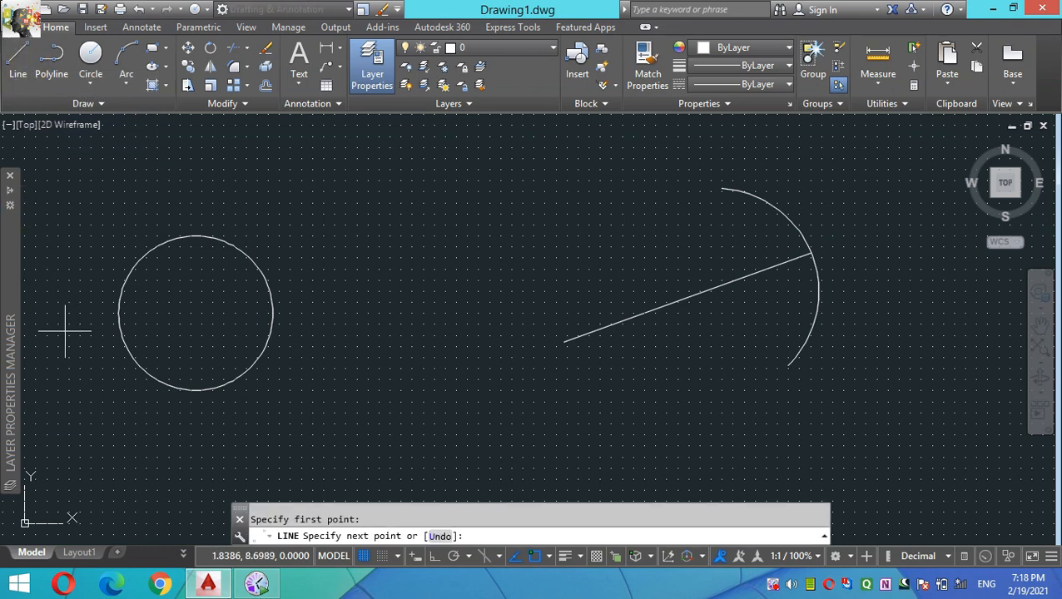
click(328, 284)
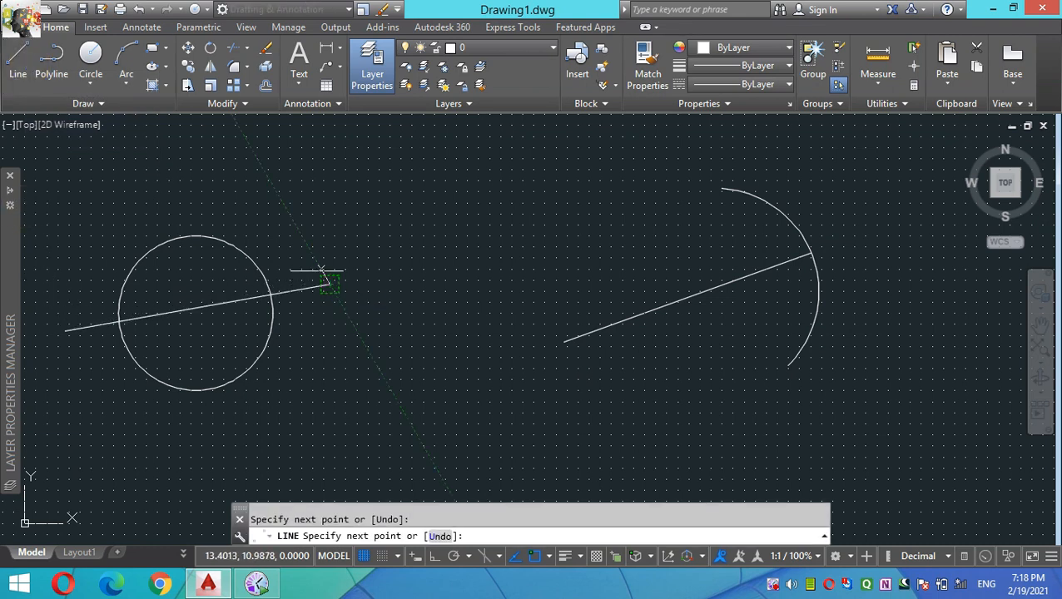
key(Return)
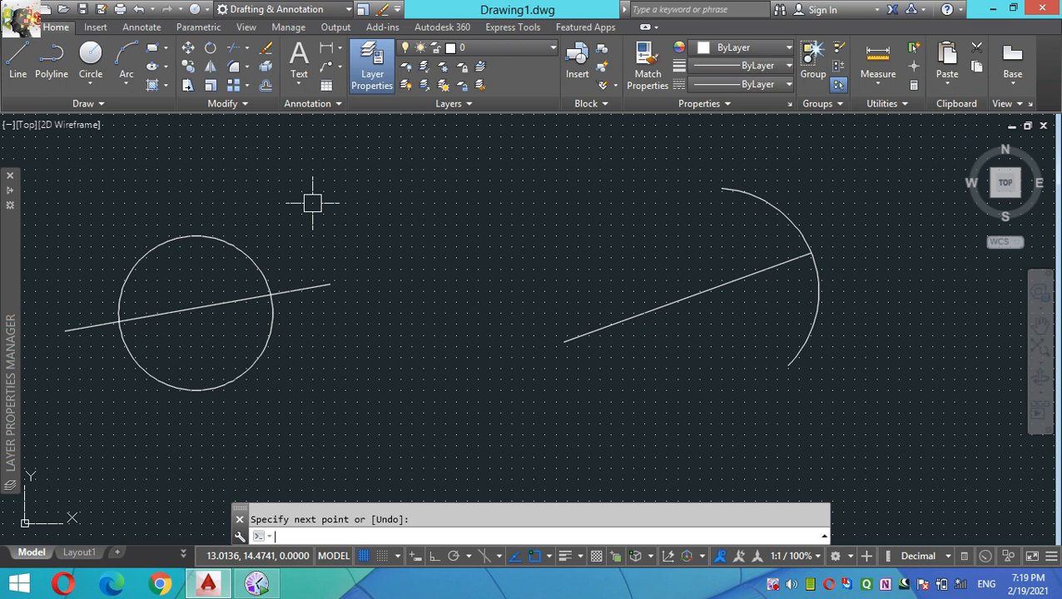
Trim both ends of the line that extend outside the circle, using the circle as the cutting edge.
click(239, 47)
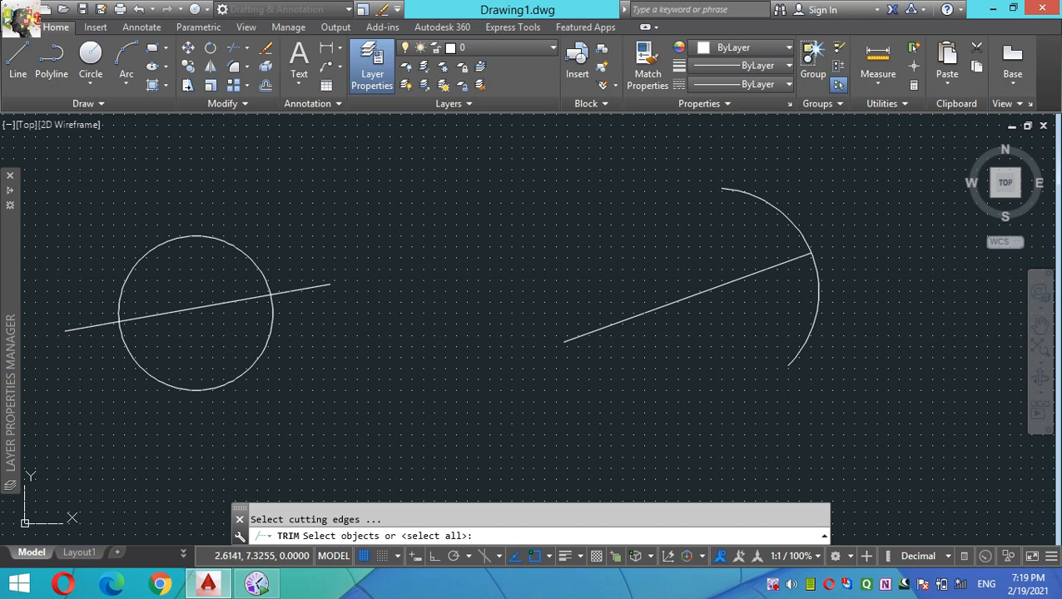
click(170, 387)
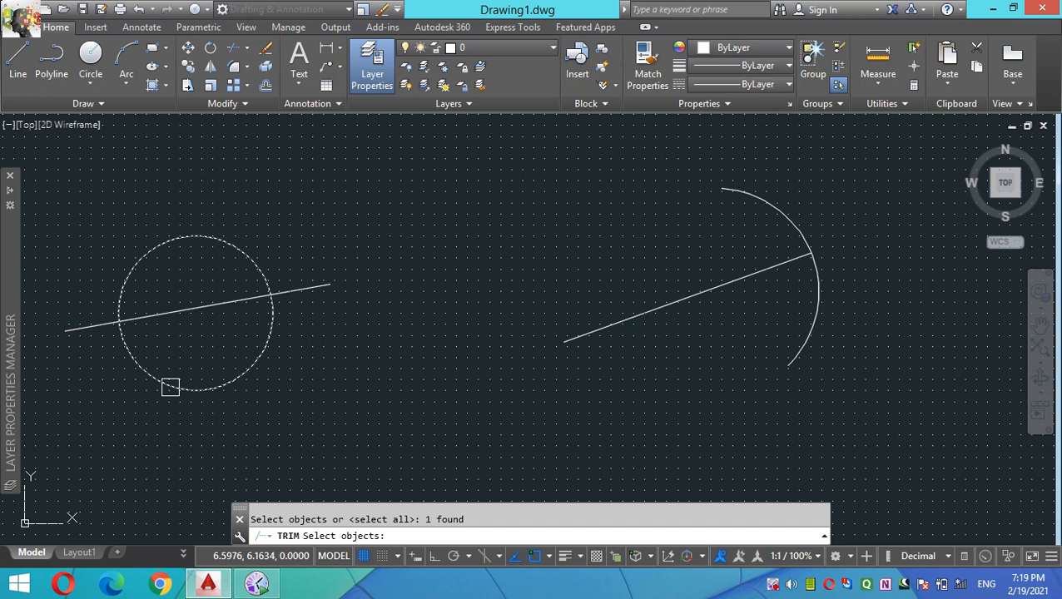
key(Return)
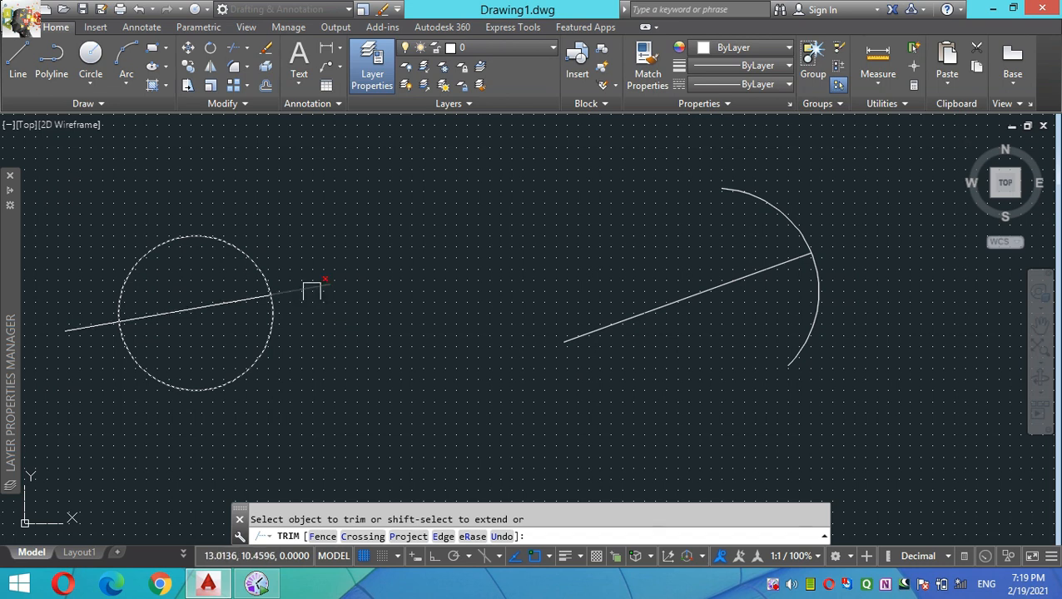
click(310, 289)
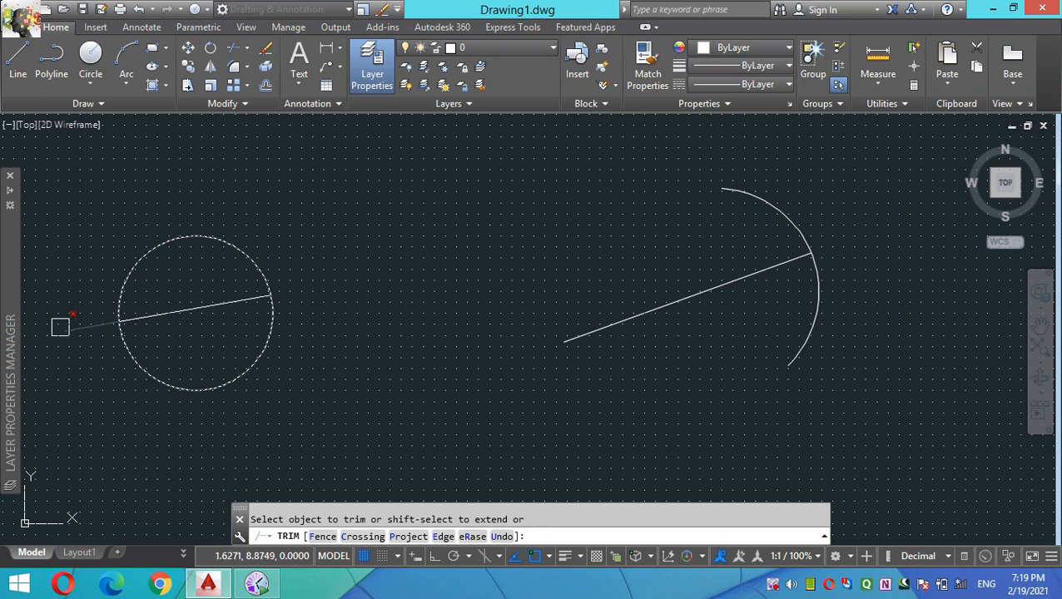
click(71, 327)
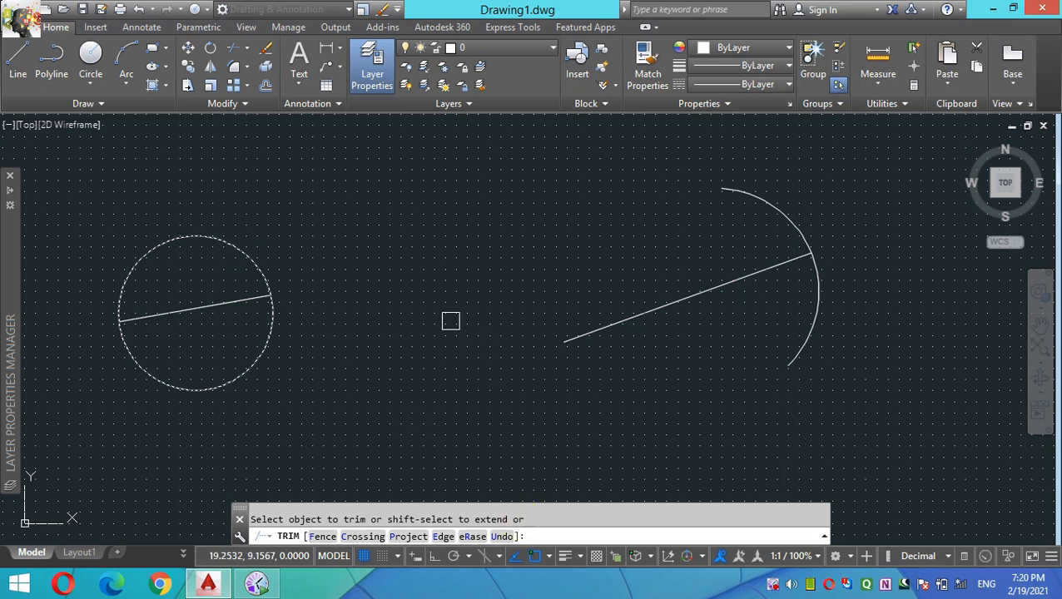
key(Escape)
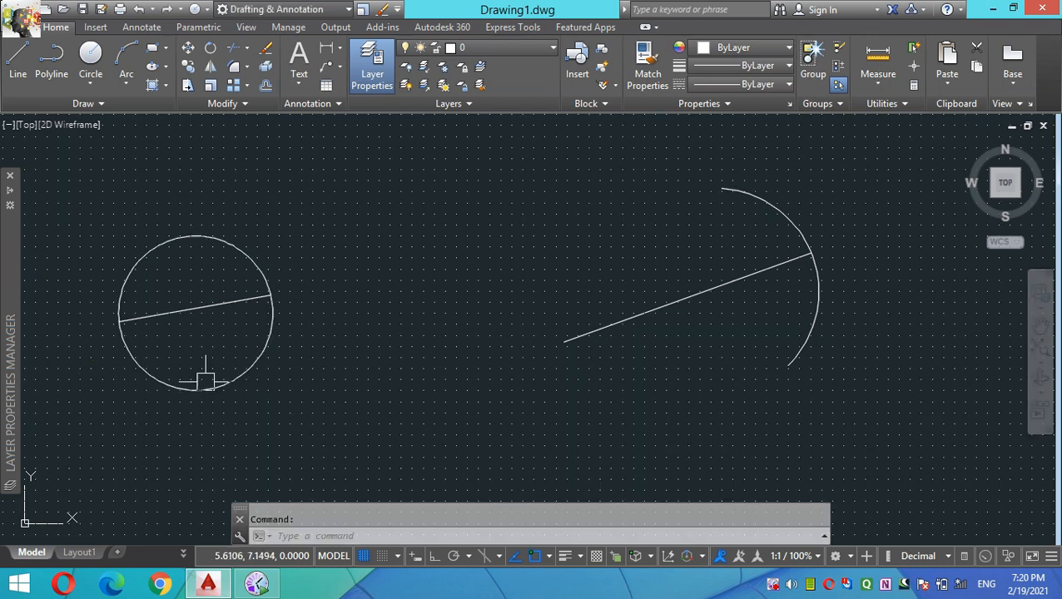
Turn off the grid display in the drawing area.
click(367, 556)
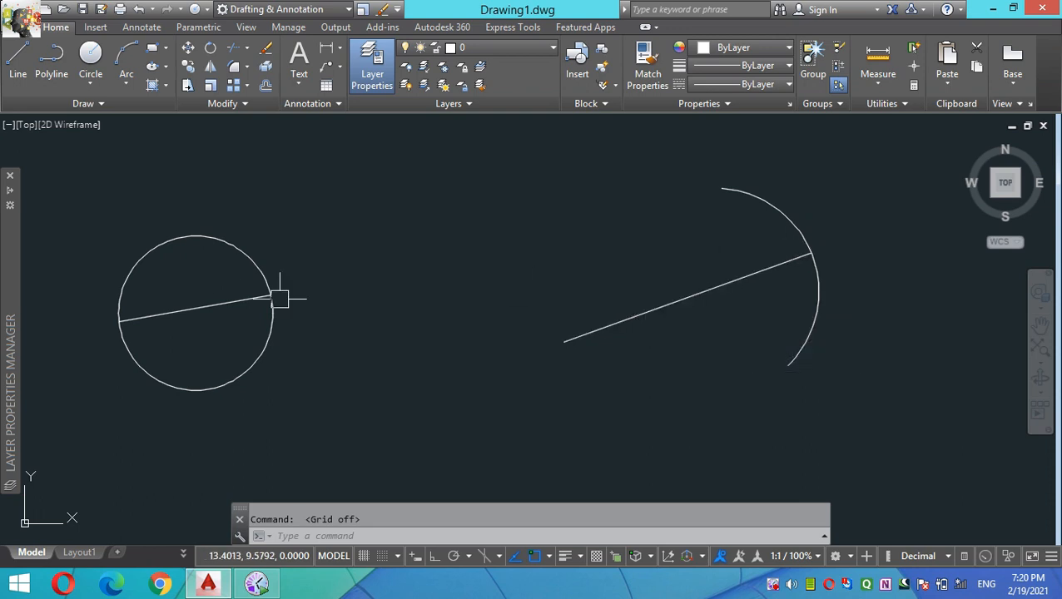
Try to trim the line segment inside the circle, using the circle as the cutting edge.
mouse_move(216, 305)
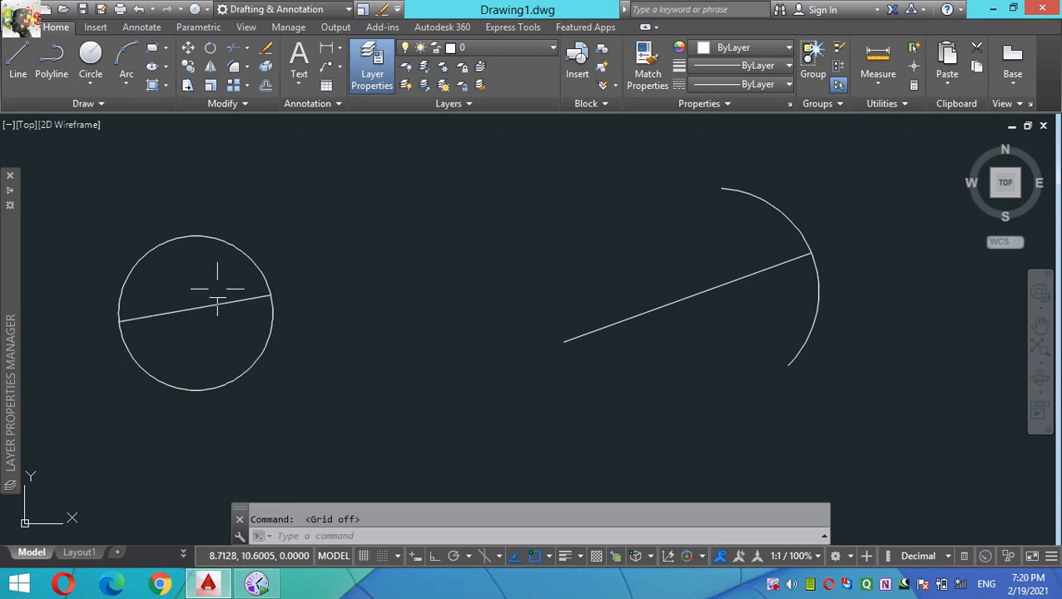
click(234, 52)
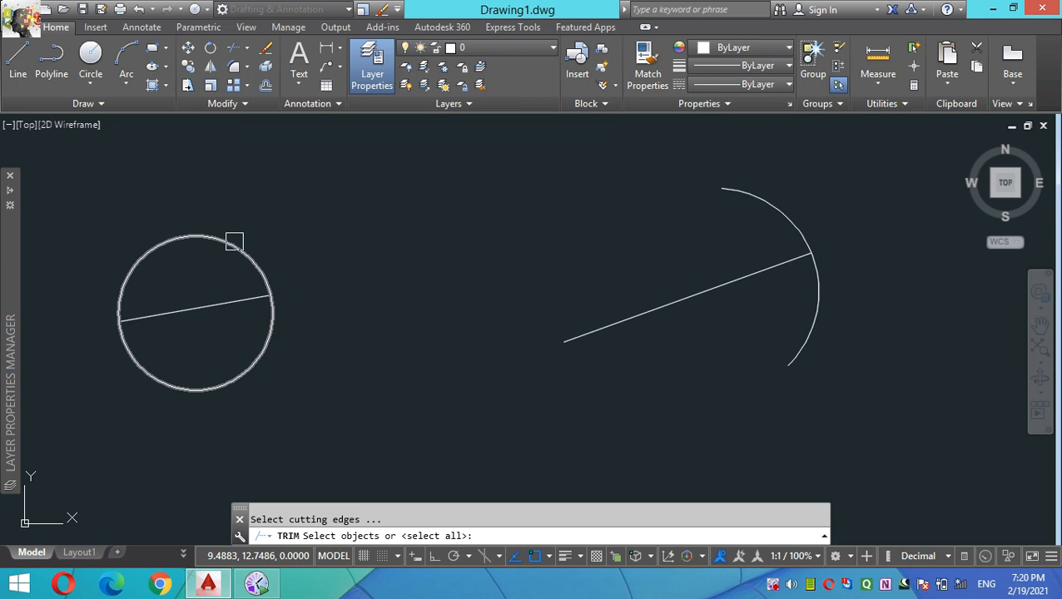
click(234, 243)
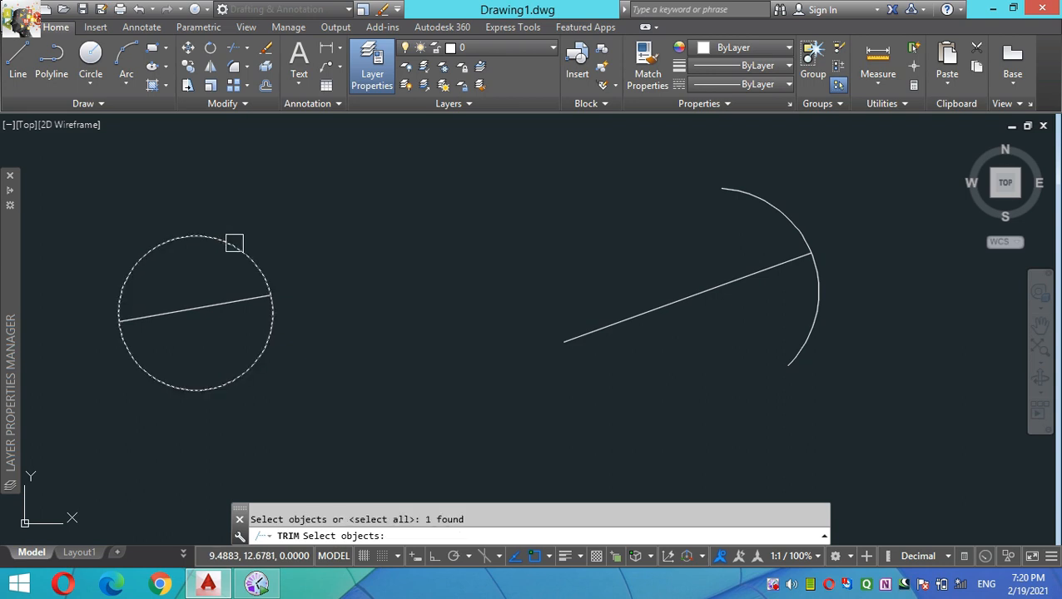
key(Return)
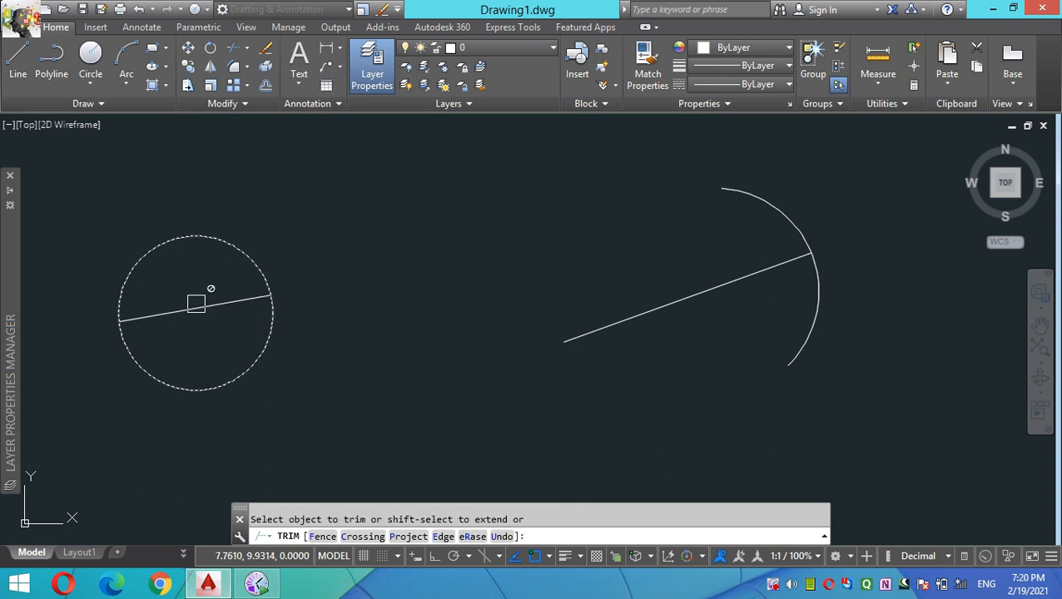
Erase the line inside the circle, and undo back until the circle is removed as well.
click(268, 50)
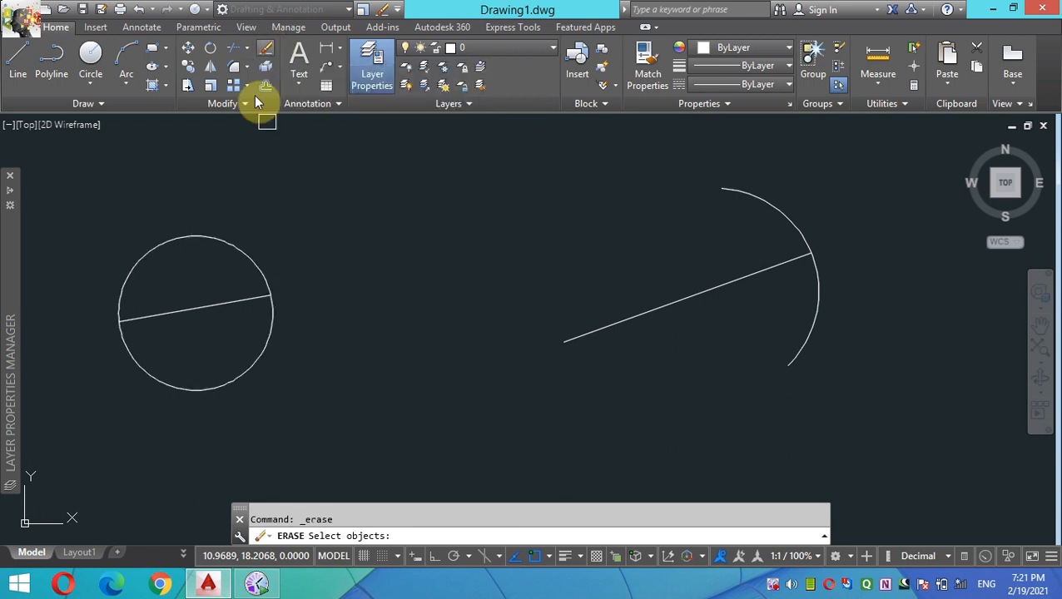
click(214, 307)
key(Return)
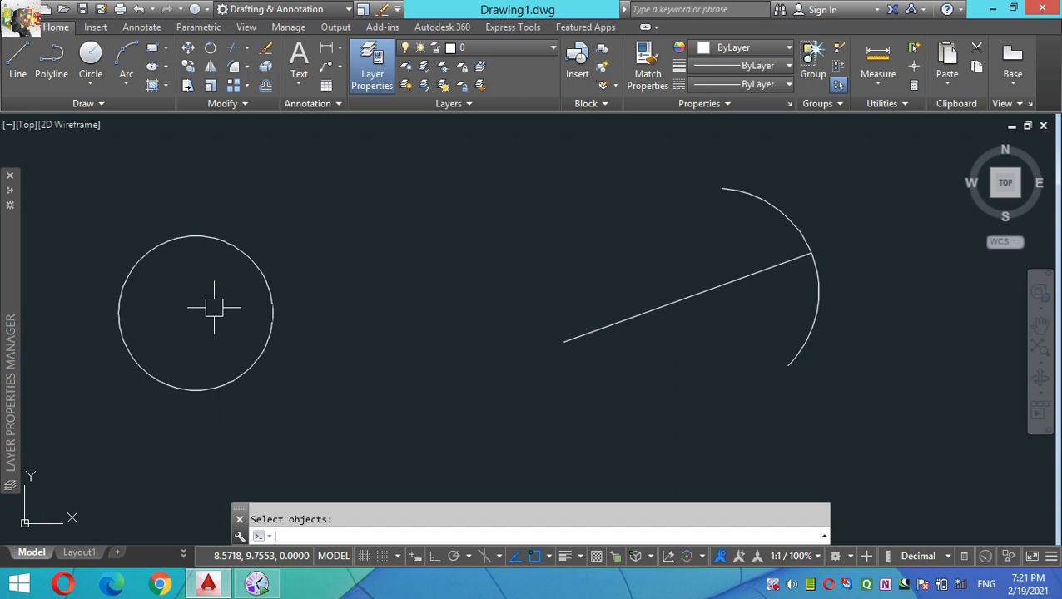
key(ctrl+z)
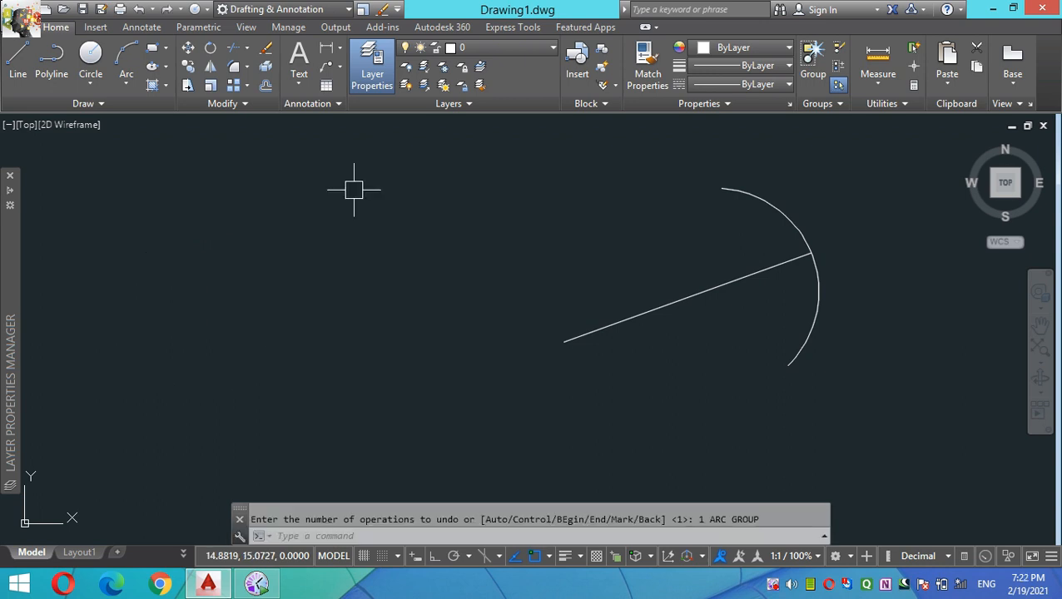
Draw a three-point arc bulging left in the empty area, starting at about 6.6, 11.0 and ending lower down.
click(123, 65)
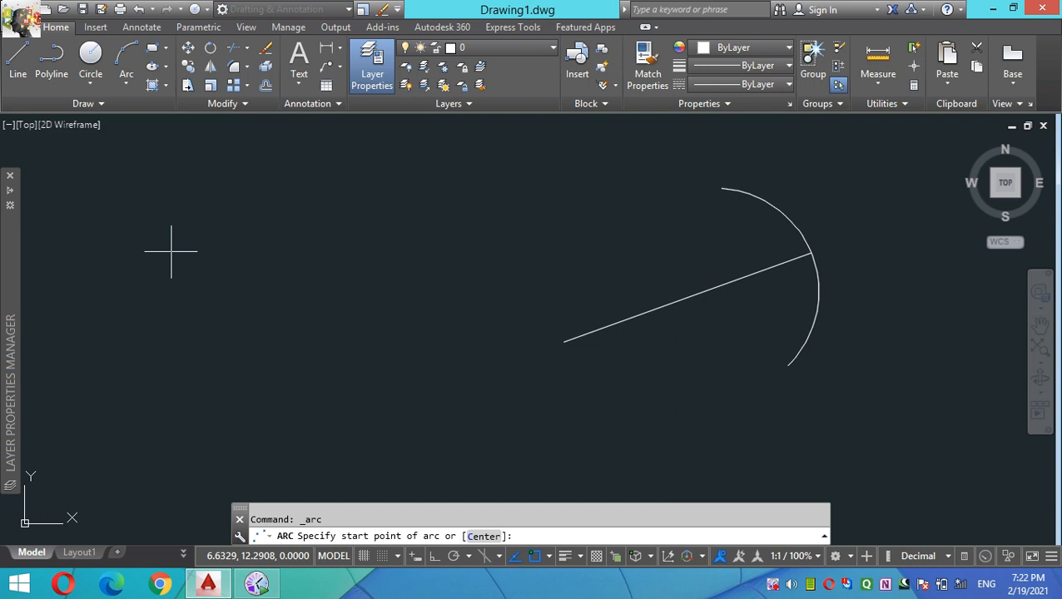
click(170, 283)
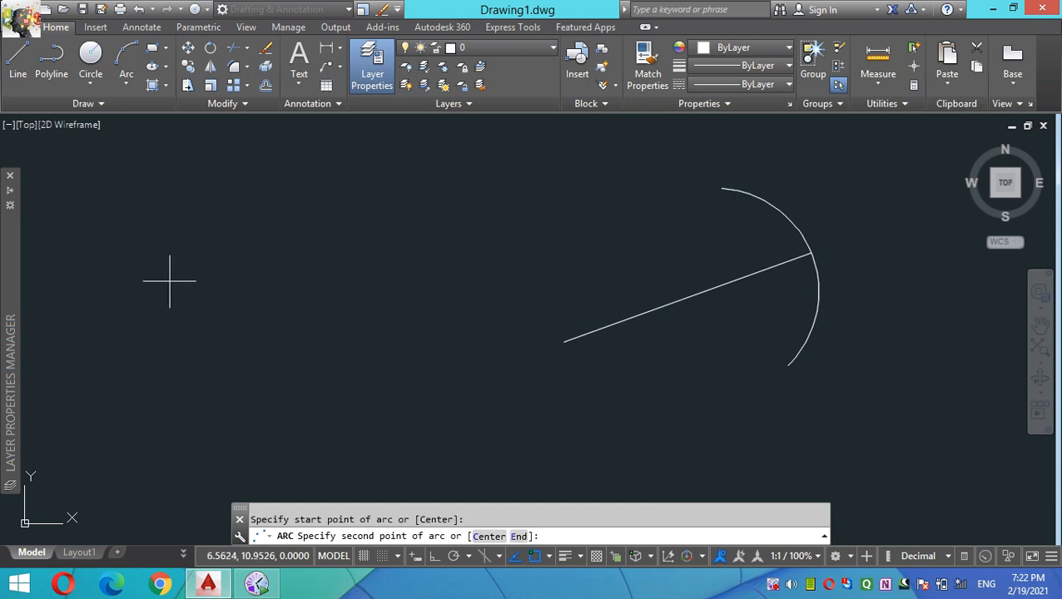
click(116, 378)
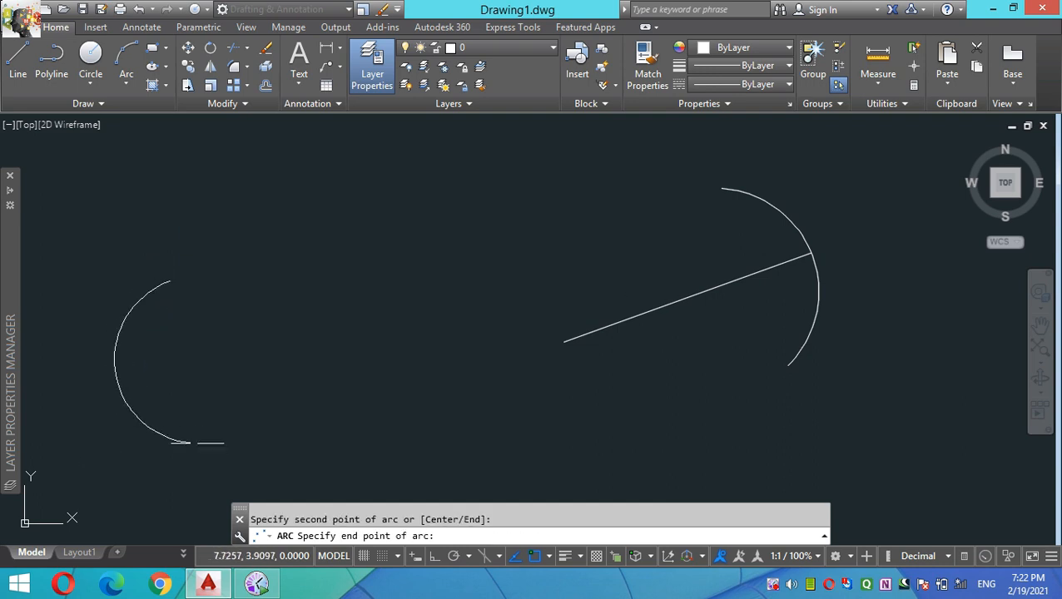
click(201, 454)
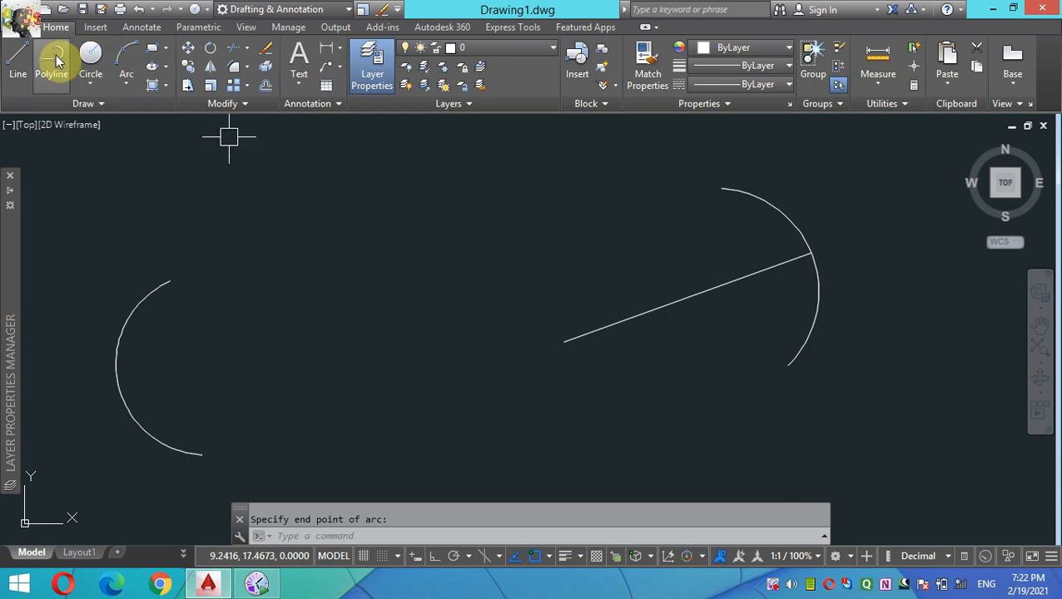
Draw a second three-point arc bulging right, facing the first one and ending at about 16.2, 4.4.
click(122, 60)
click(354, 279)
click(400, 341)
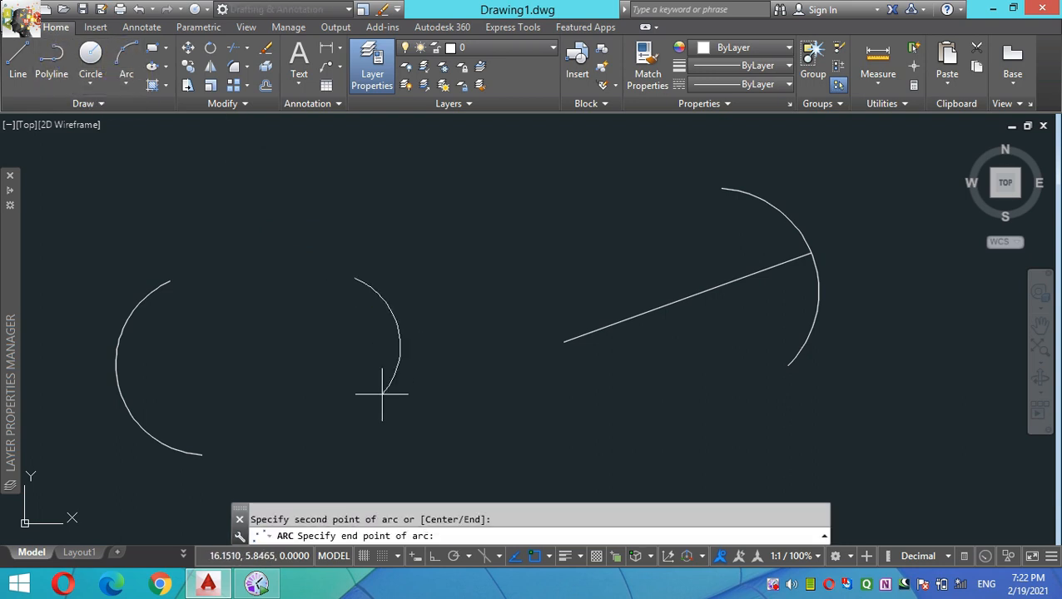
click(382, 427)
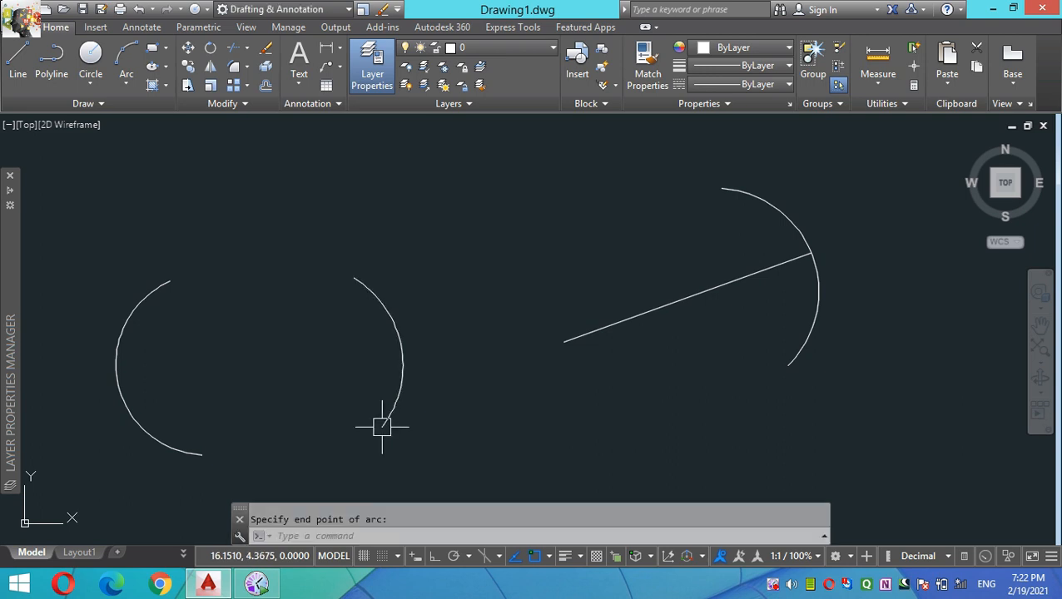
Draw a slightly rising line across both facing arcs, with each end extending beyond them.
click(18, 55)
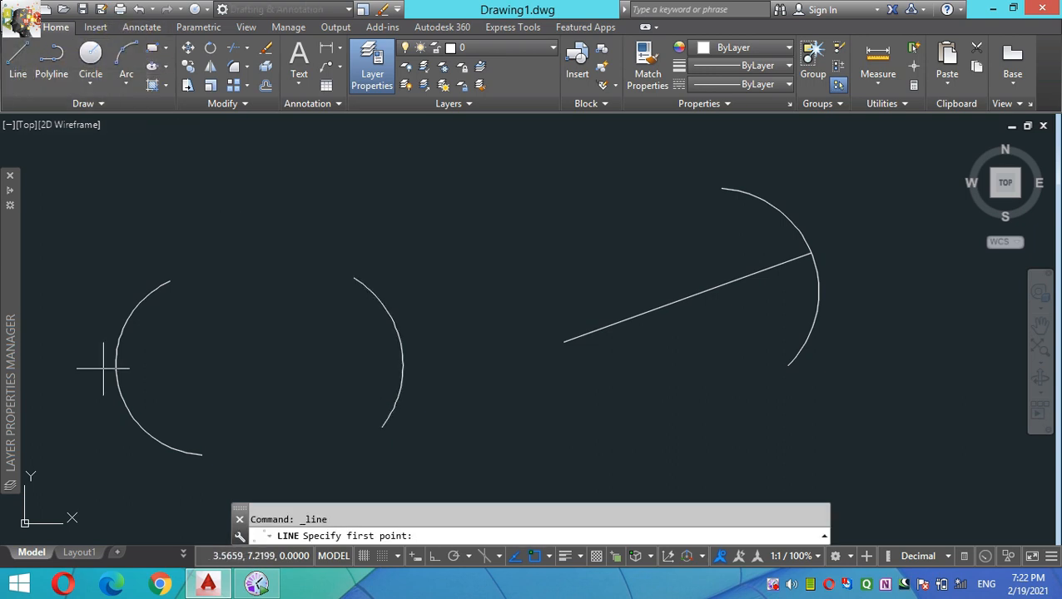
click(58, 385)
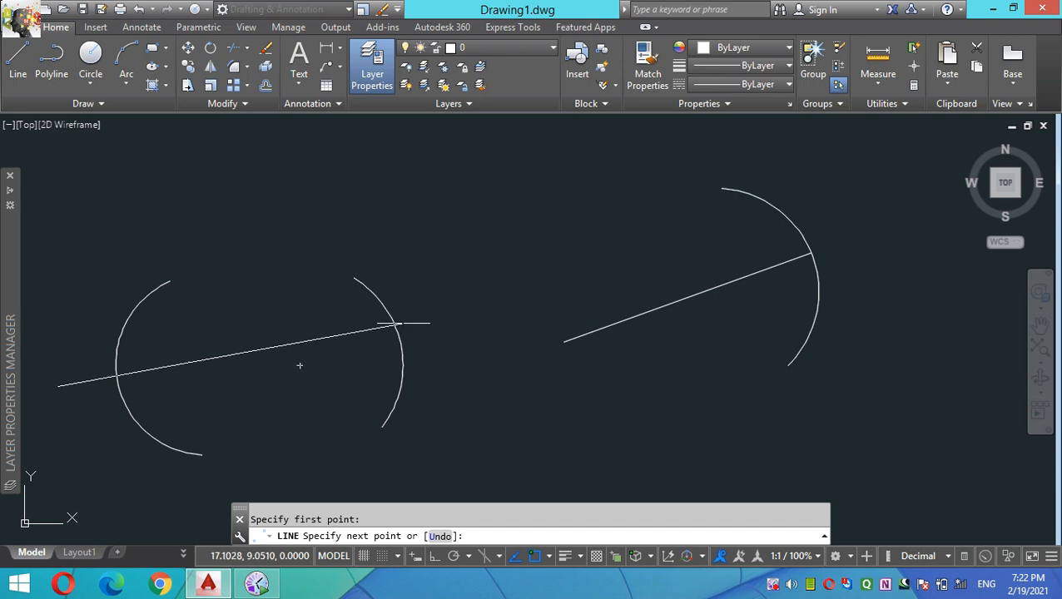
click(486, 319)
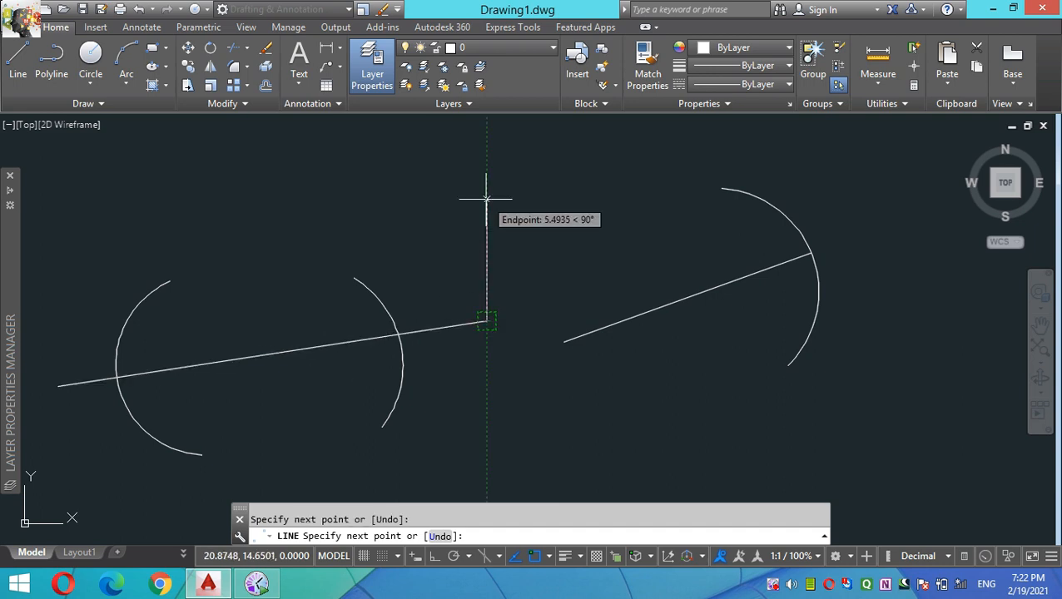
key(Return)
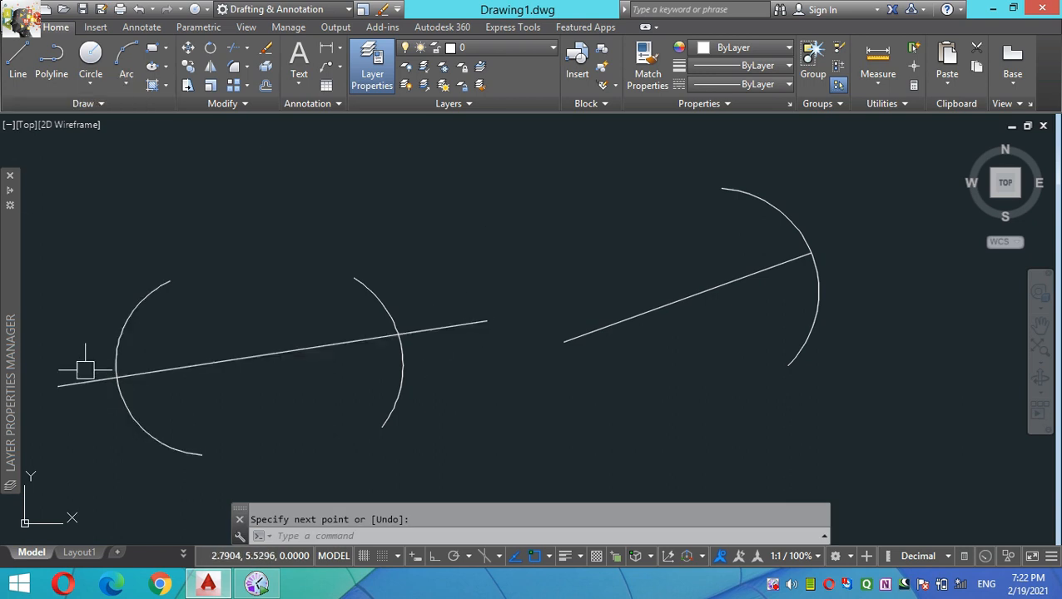
Trim both line ends that stick out beyond the two facing arcs, using all objects as cutting edges.
mouse_move(84, 387)
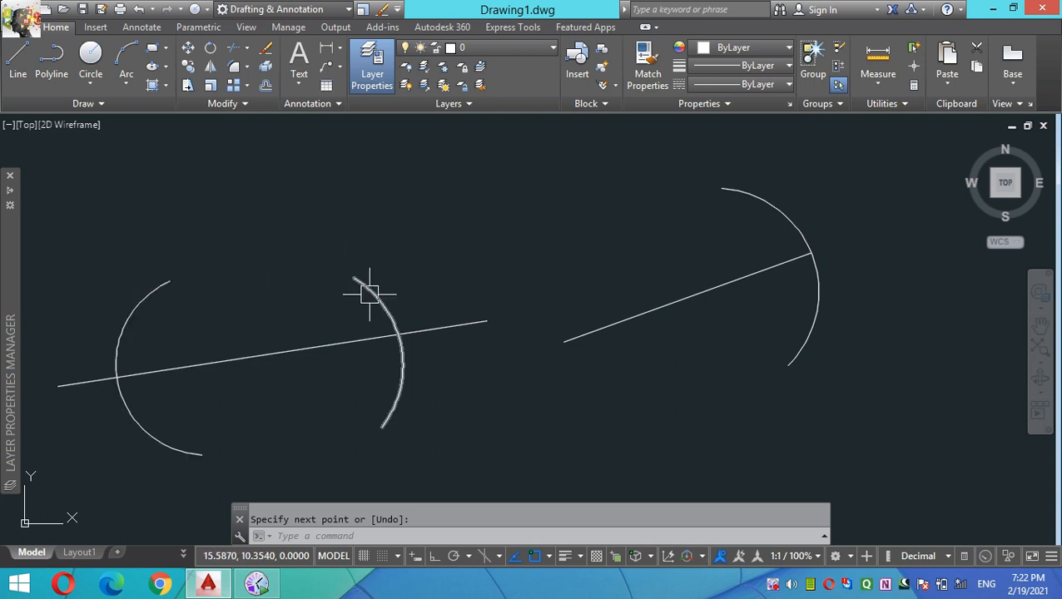
mouse_move(369, 293)
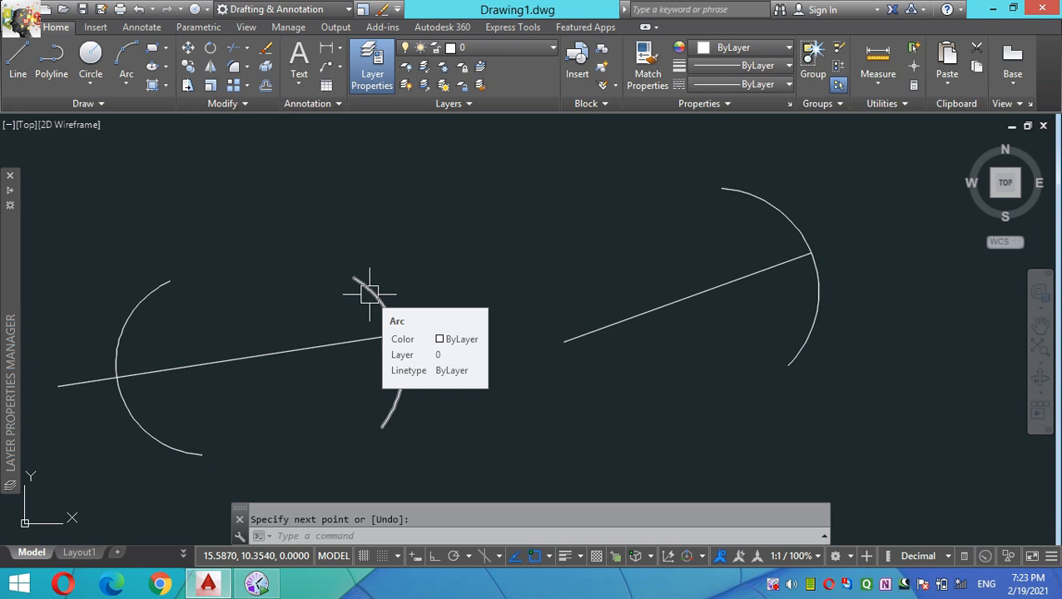
click(236, 54)
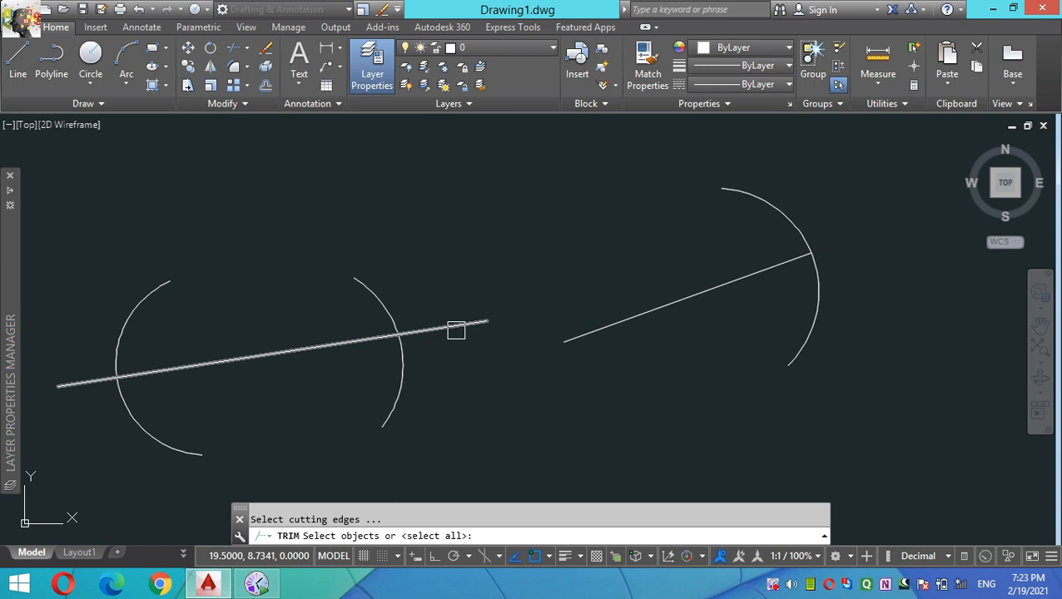
key(Return)
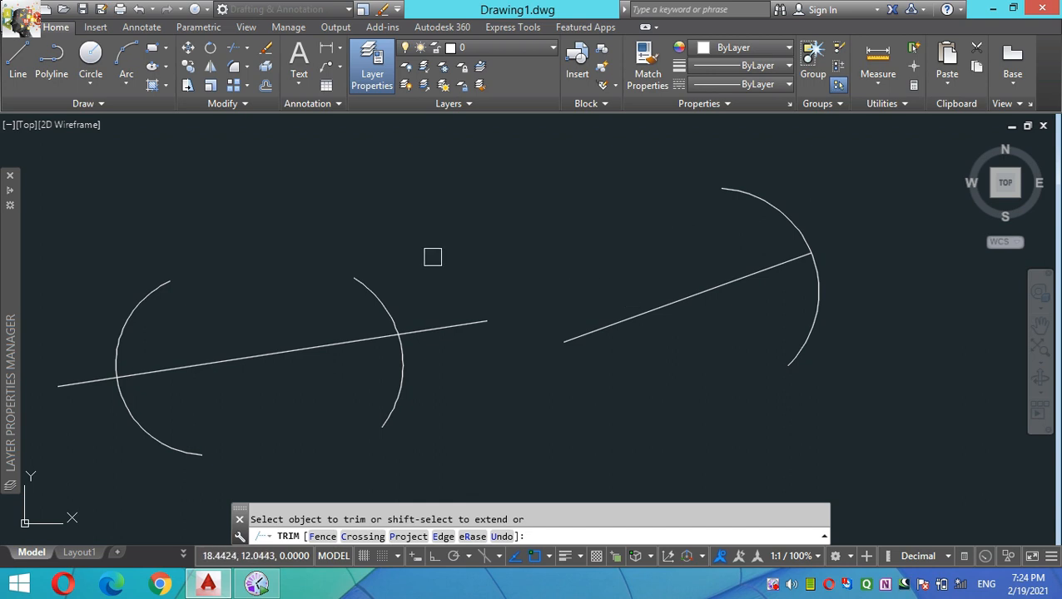
click(448, 326)
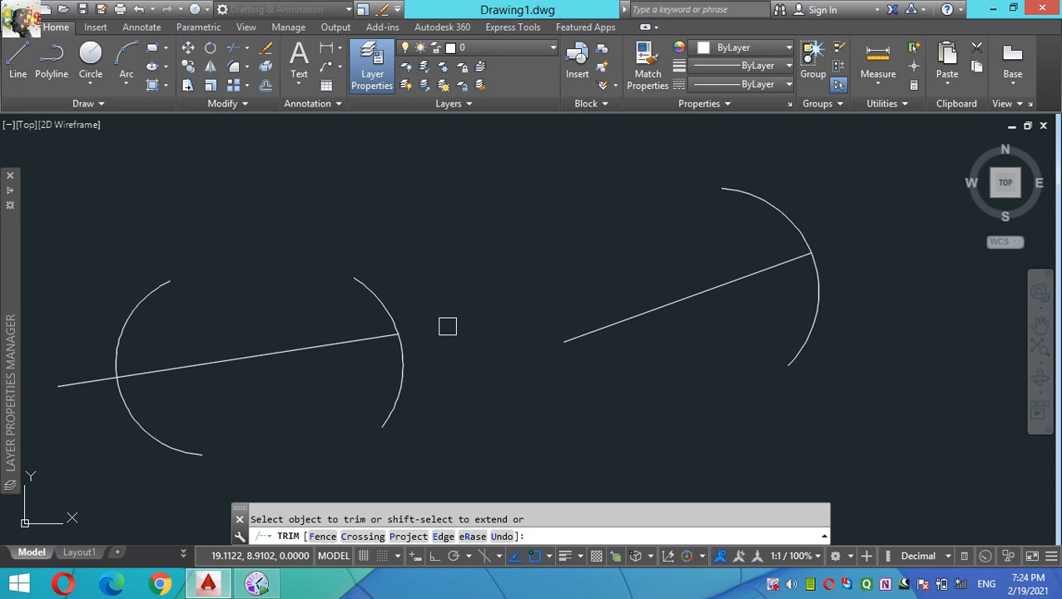
click(69, 382)
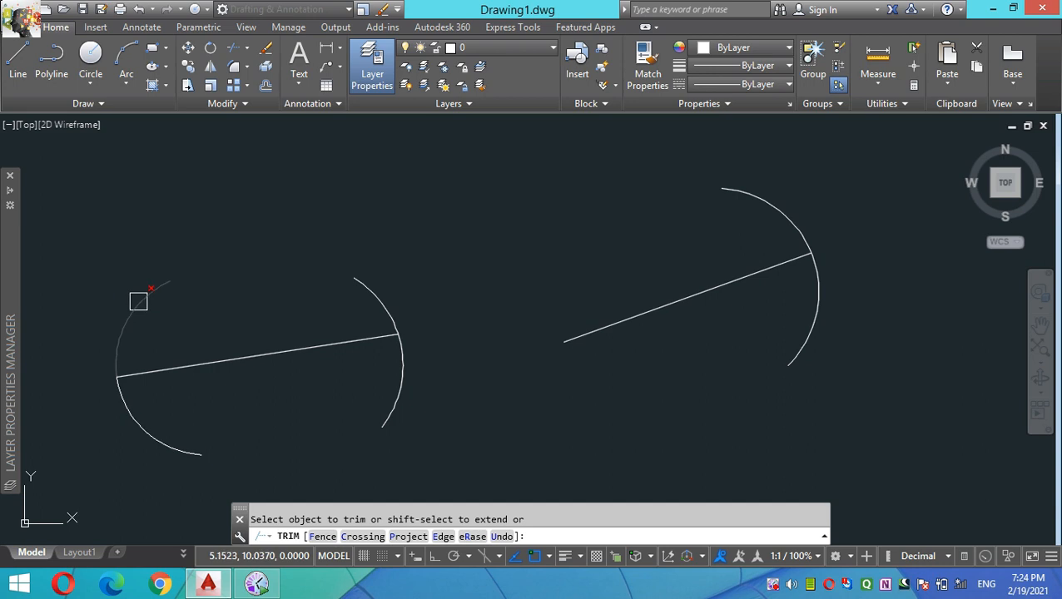
Trim the part of the left arc above the line and finish the Trim command.
click(165, 366)
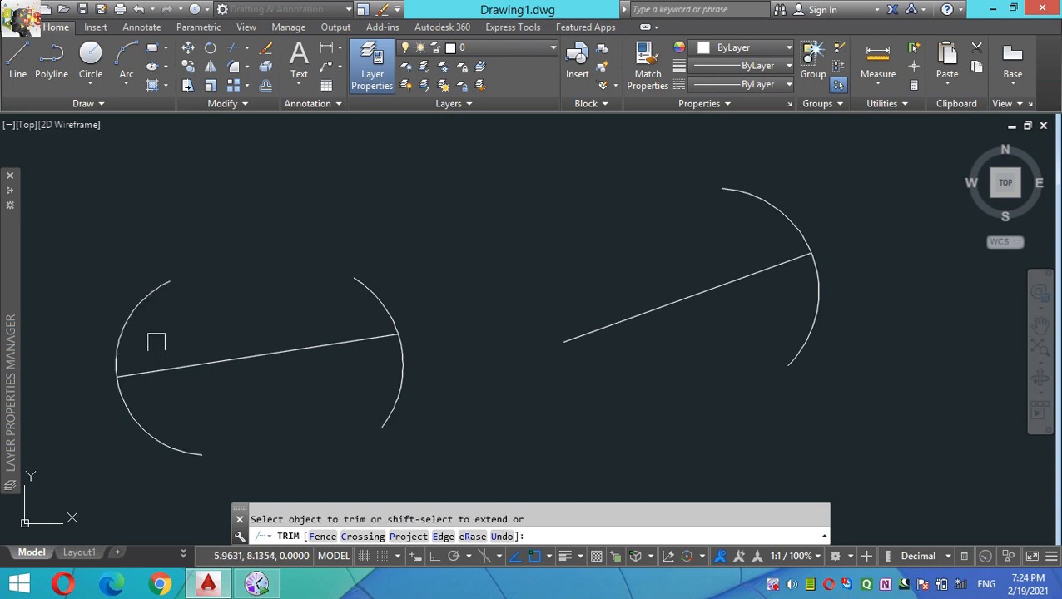
click(138, 308)
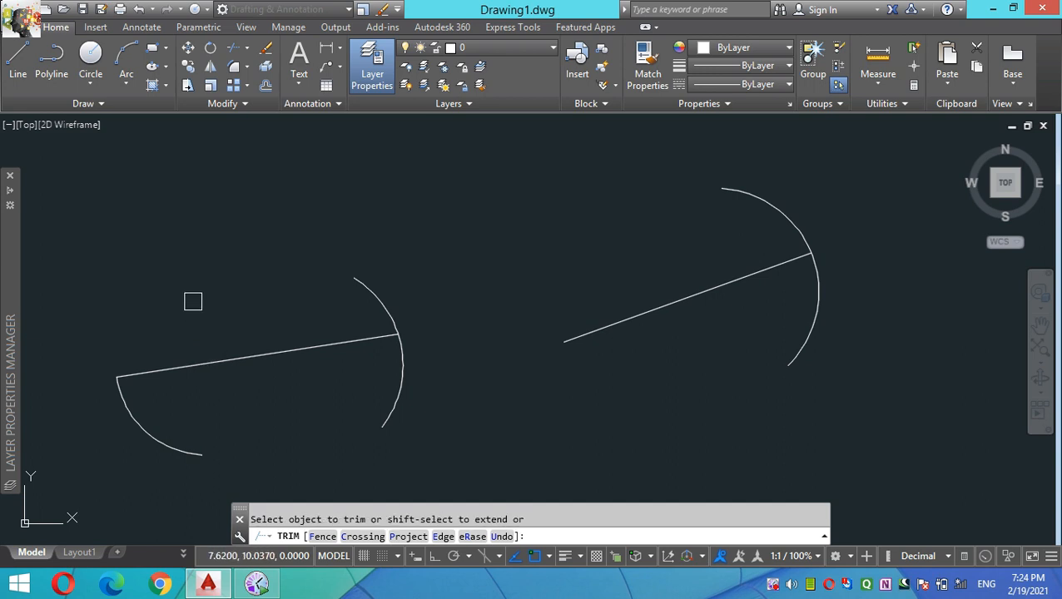
key(Return)
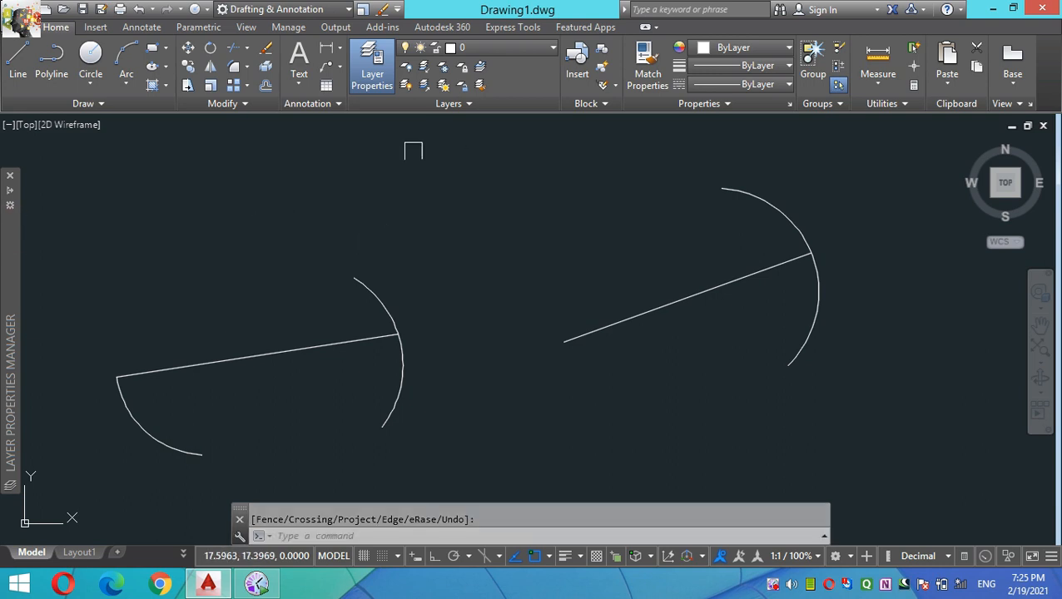
Erase all objects in the drawing.
click(272, 51)
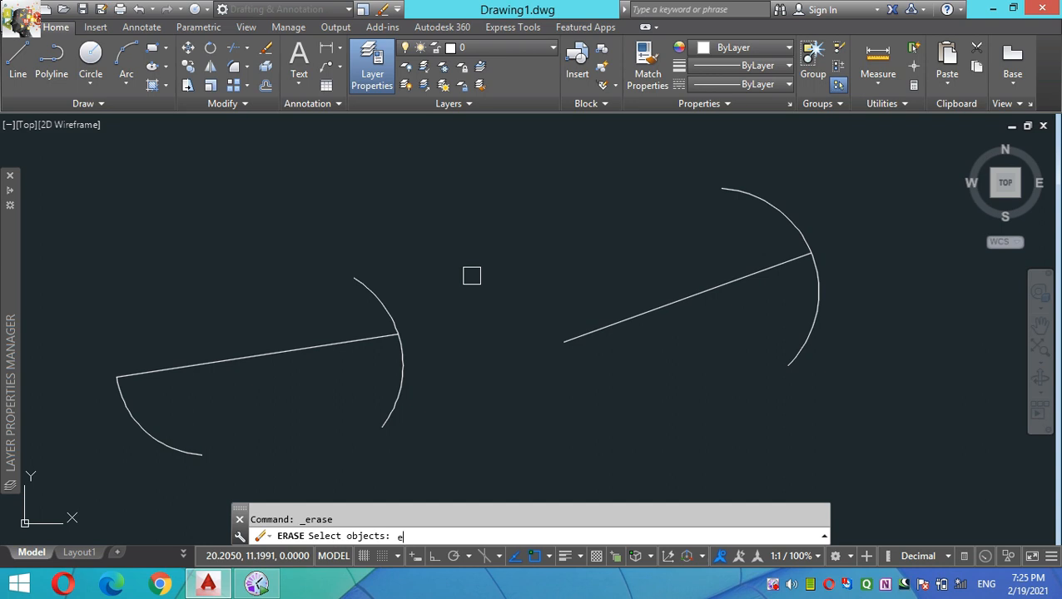
text(all)
key(Return)
key(Return)
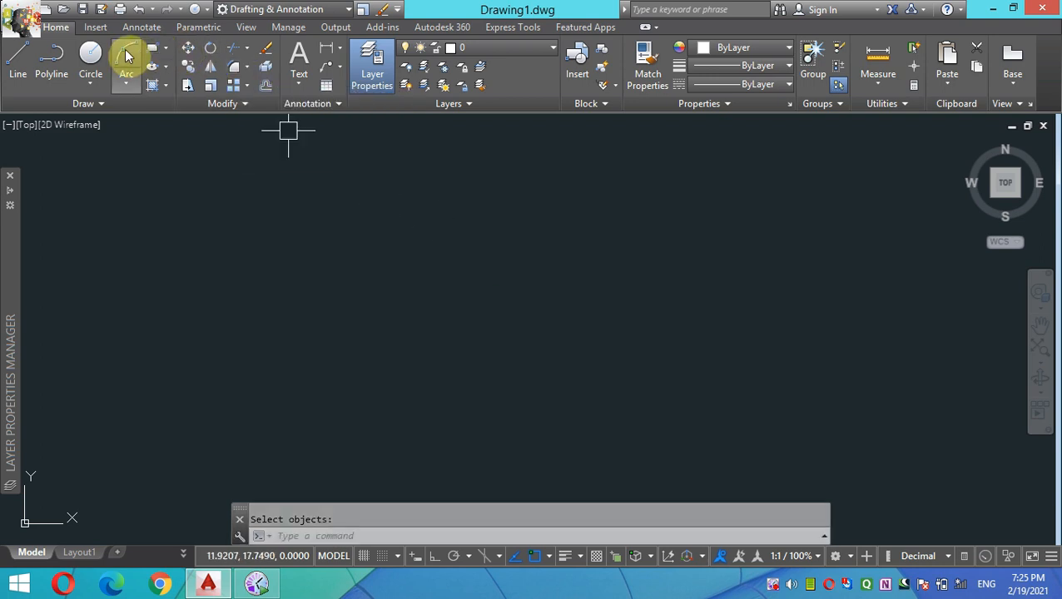
Draw a three-point arc bulging right, from about 30.5, 13.8 to about 34.7, 4.5.
click(127, 55)
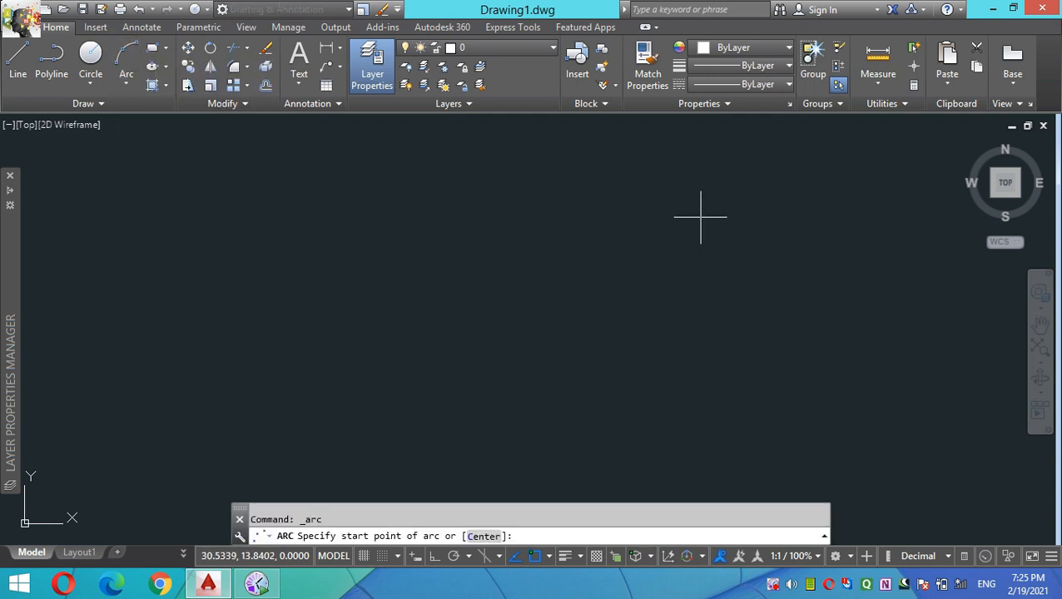
click(700, 218)
click(807, 275)
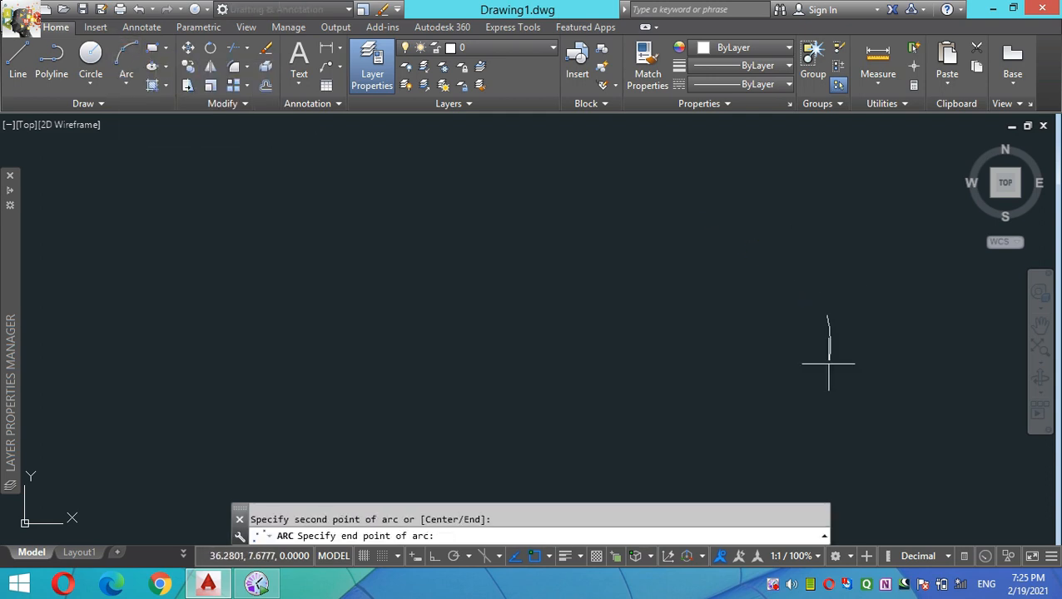
click(794, 422)
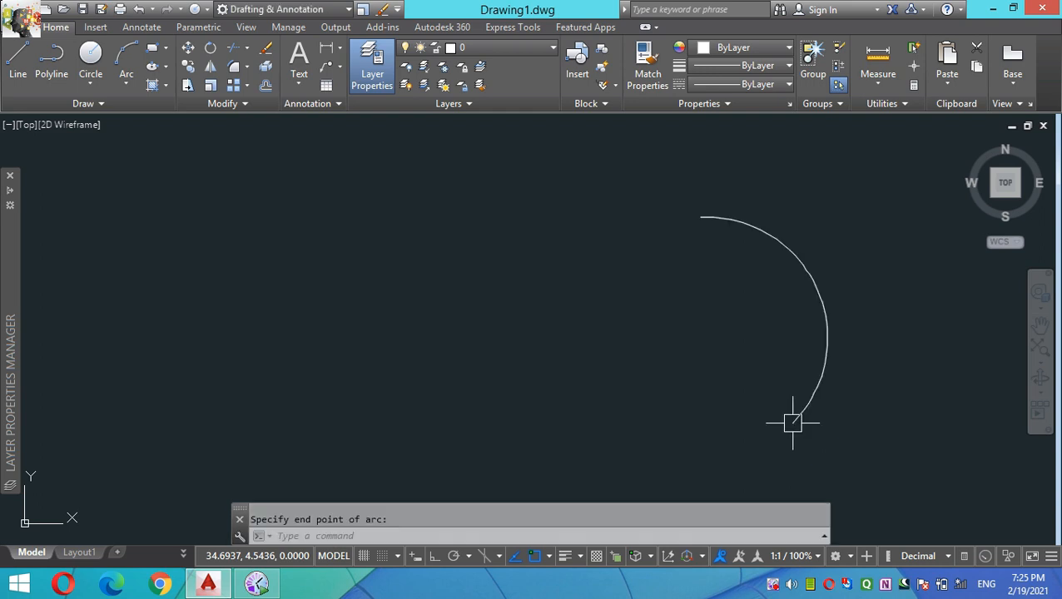
Draw a slanted line rising toward the inside of the arc, with its upper end stopping short of it.
click(28, 58)
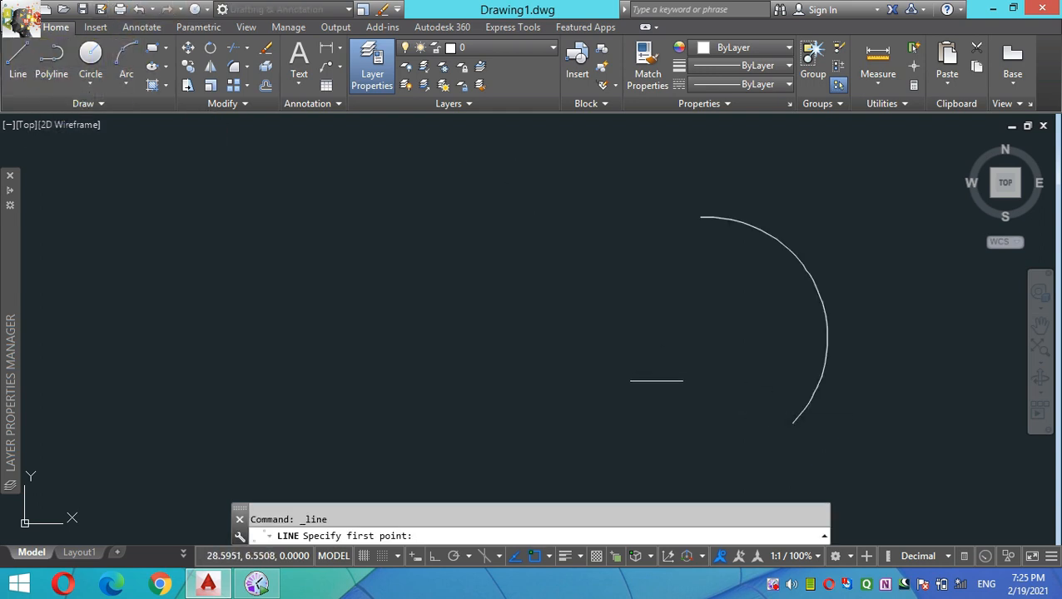
click(627, 392)
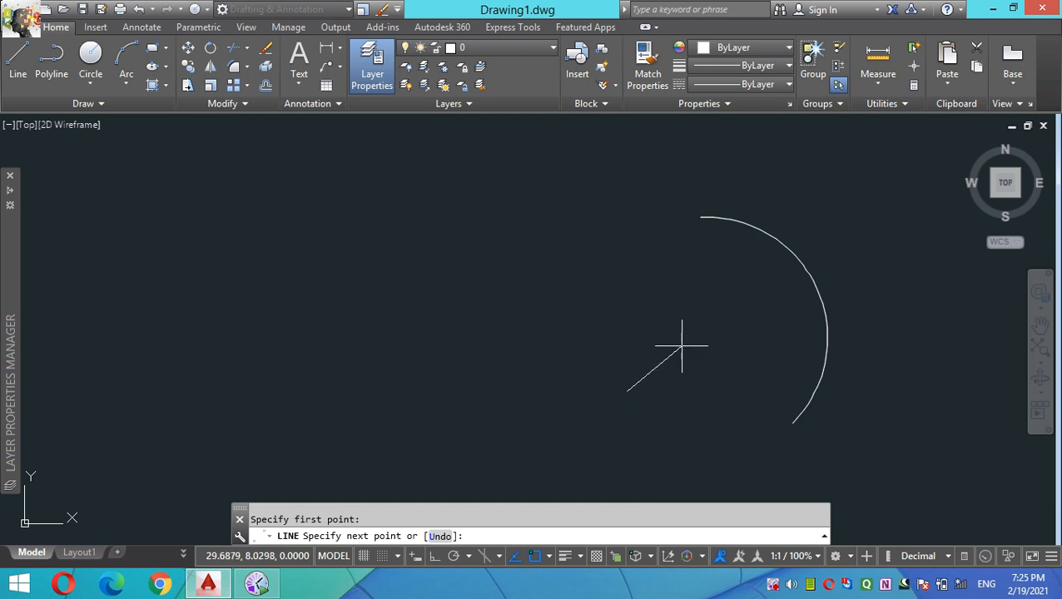
click(752, 304)
key(Return)
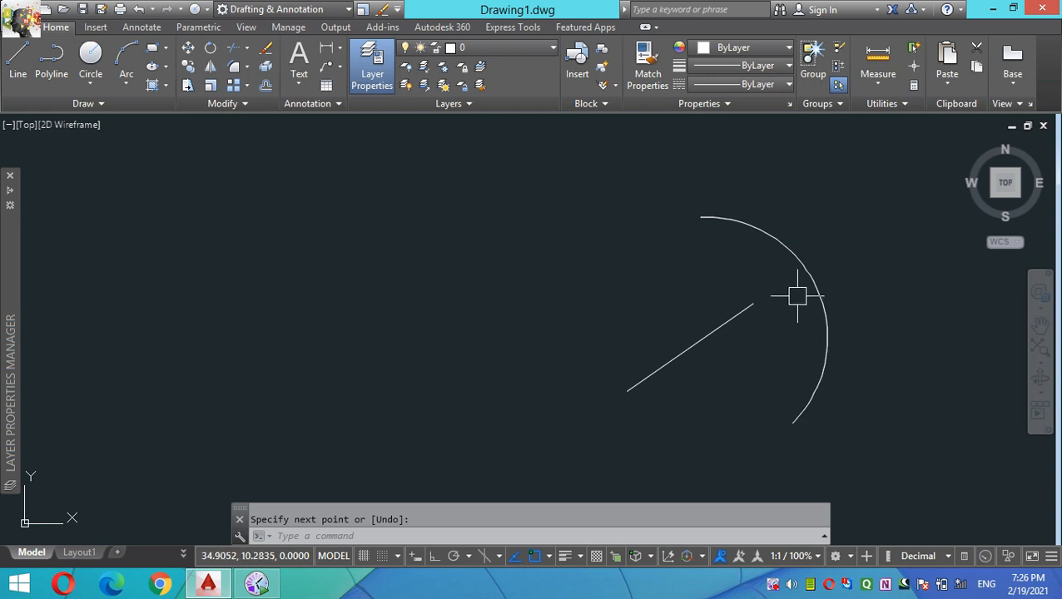
Extend the slanted line's upper end to the arc, using the arc as boundary edge, and finish the Extend command.
click(248, 50)
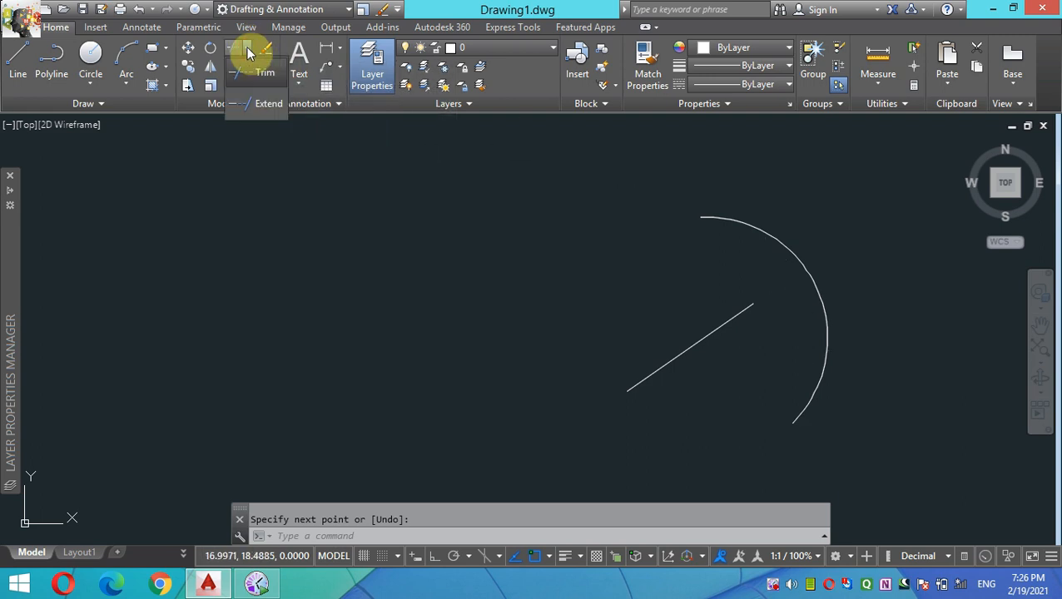
click(249, 104)
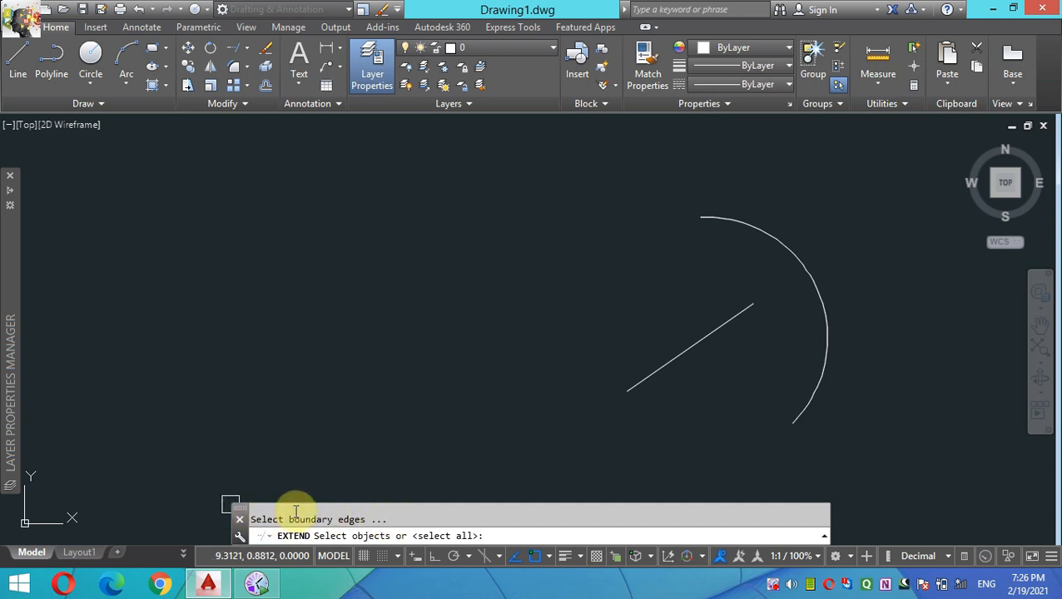
click(821, 369)
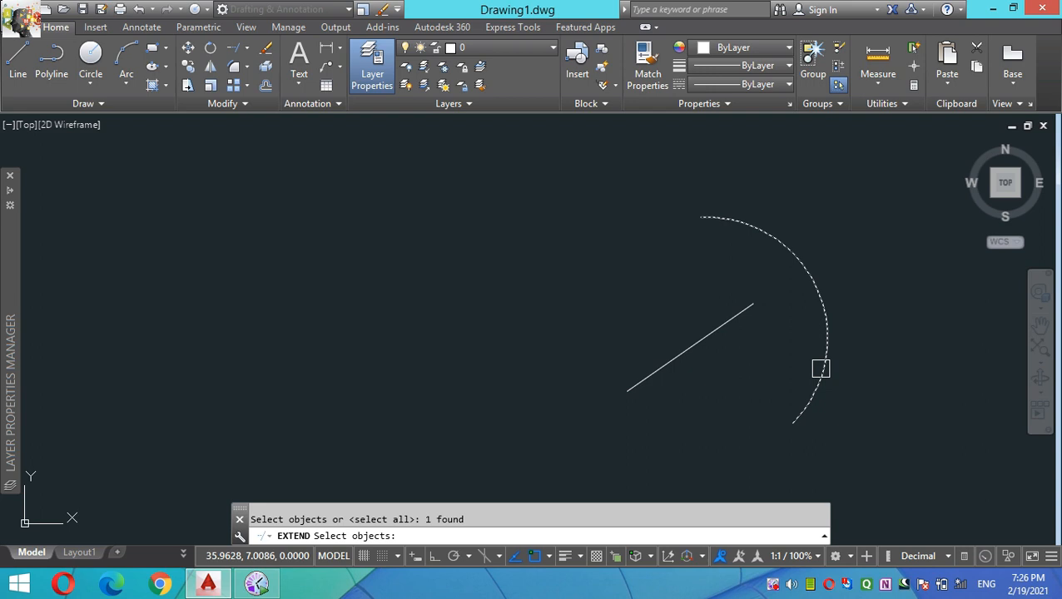
key(Return)
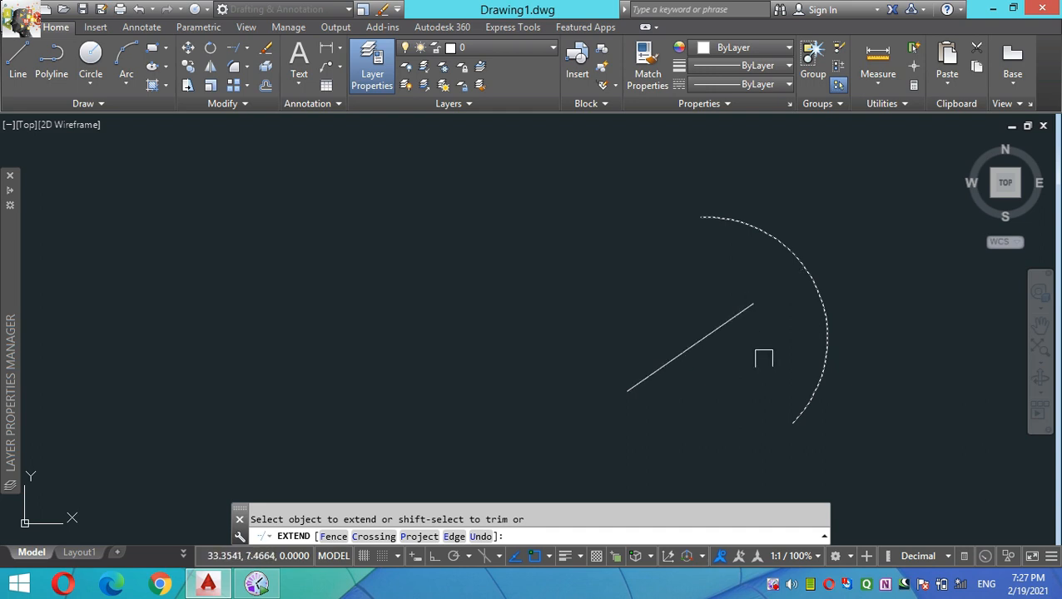
click(739, 322)
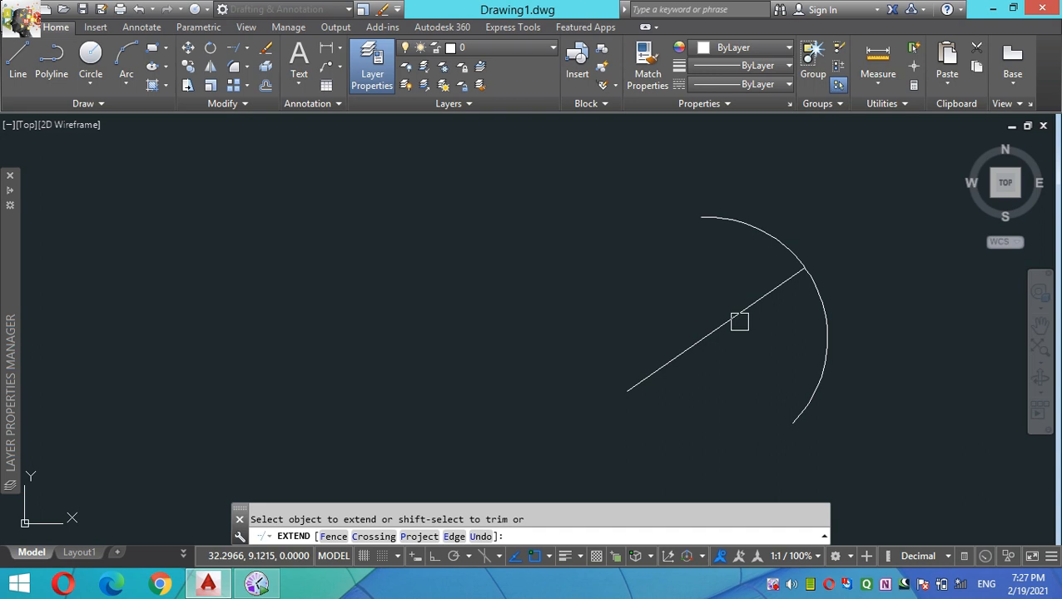
key(Return)
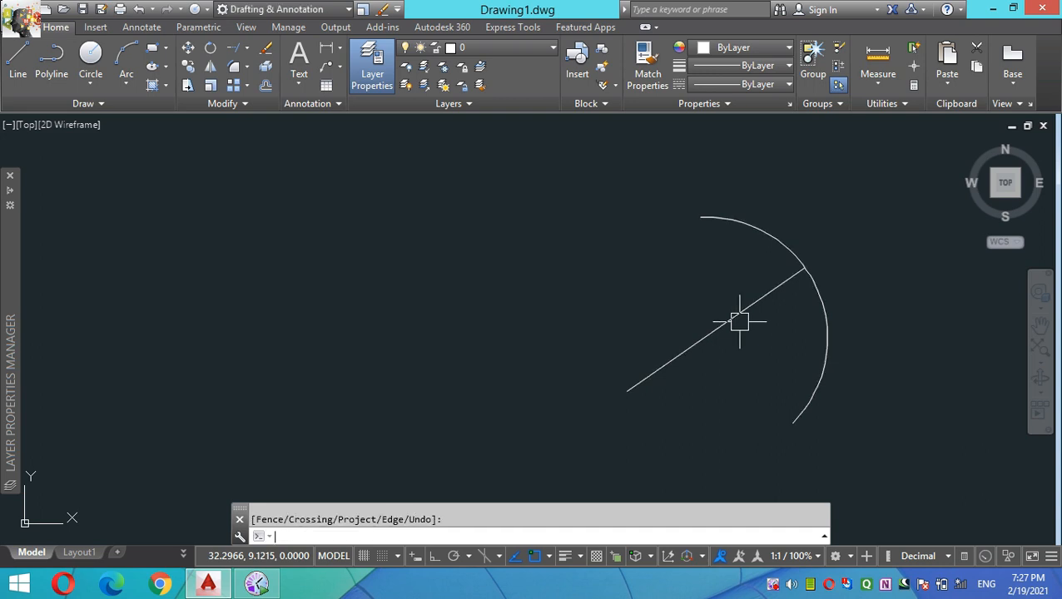
Draw a three-point arc bulging left in the empty area, from about 5.5, 11.8 to about 4.8, 3.2.
click(125, 60)
click(147, 262)
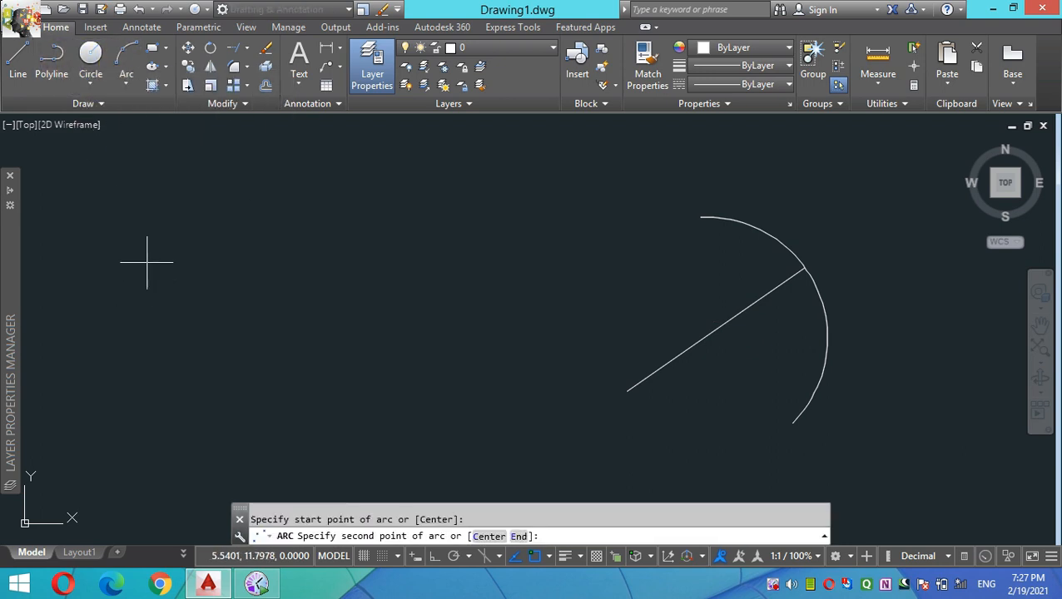
click(72, 384)
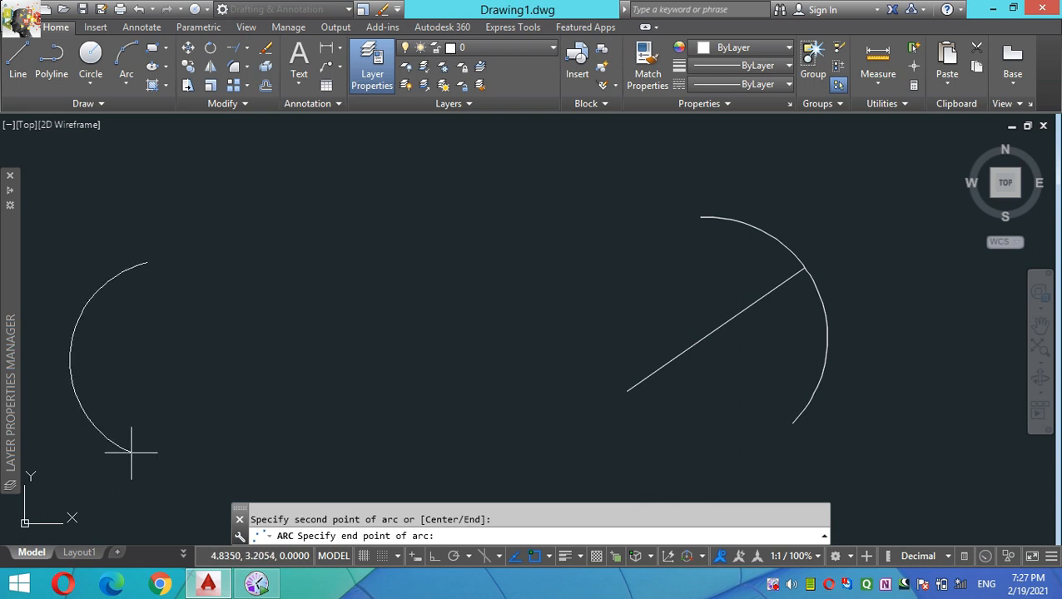
click(131, 453)
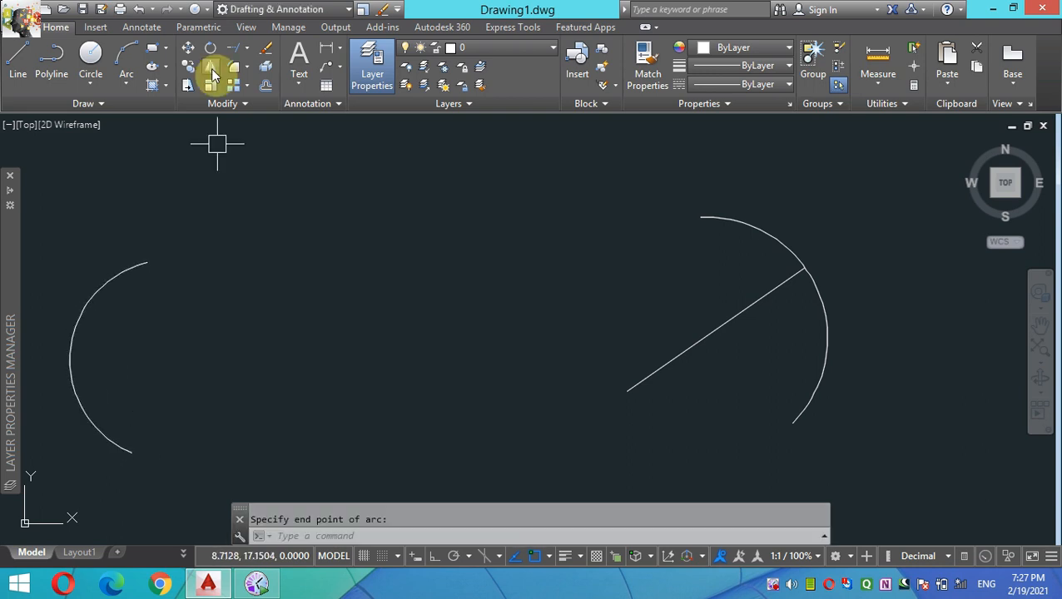
Draw a three-point arc bulging right, facing the left arc at similar height and ending at about 17.2, 3.8.
click(129, 53)
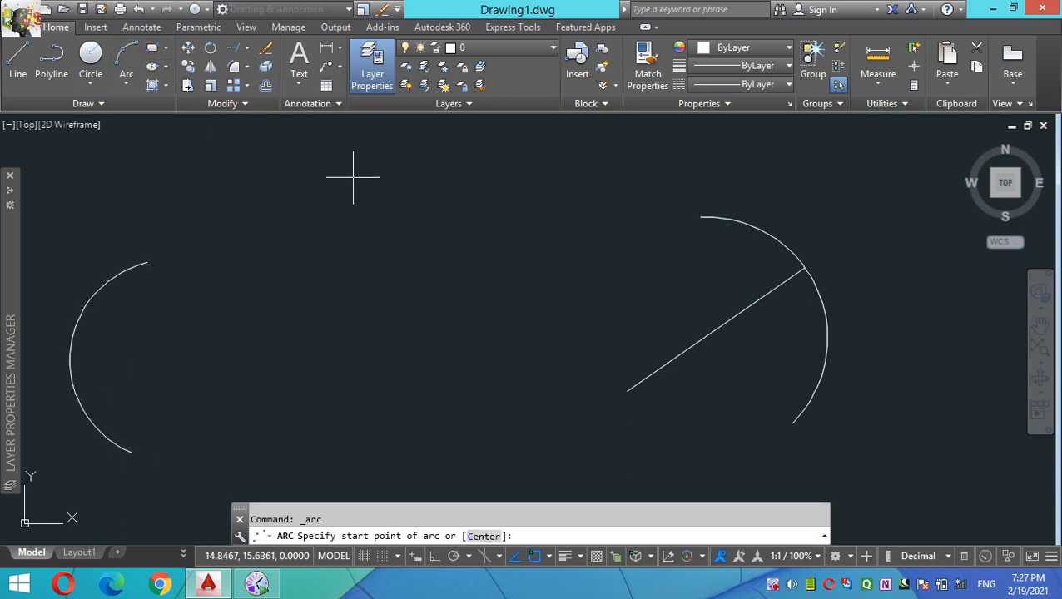
click(379, 261)
click(428, 351)
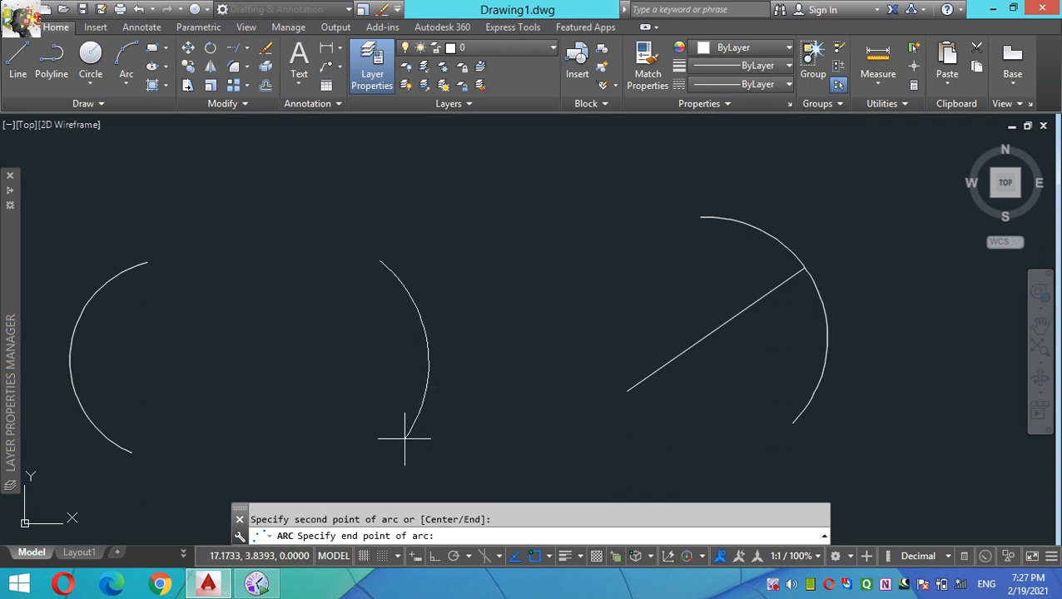
click(405, 437)
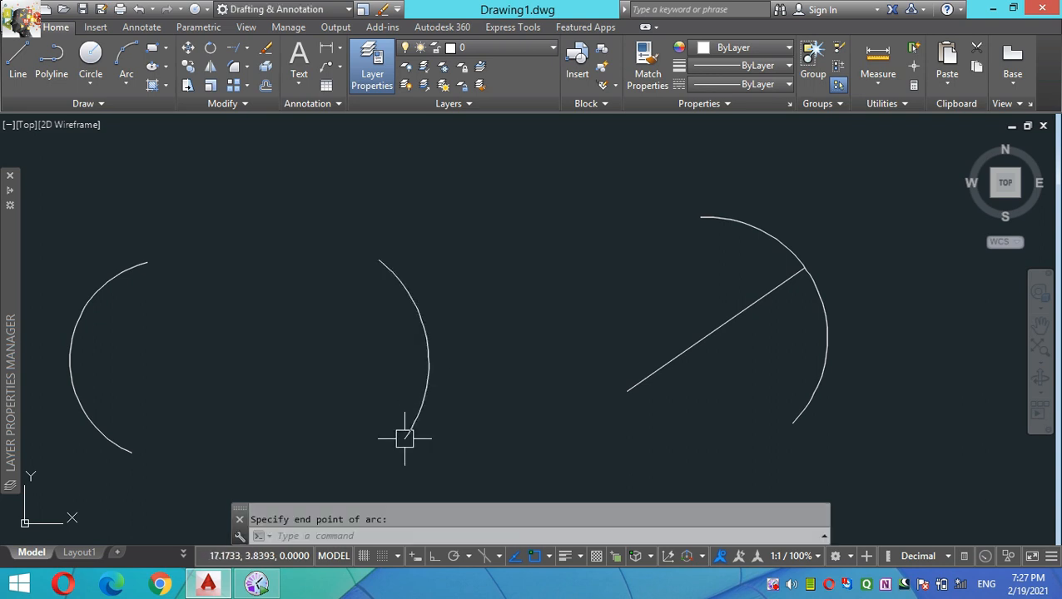
Draw a slightly rising line between the two facing arcs, with both ends stopping short of them.
click(18, 57)
click(148, 369)
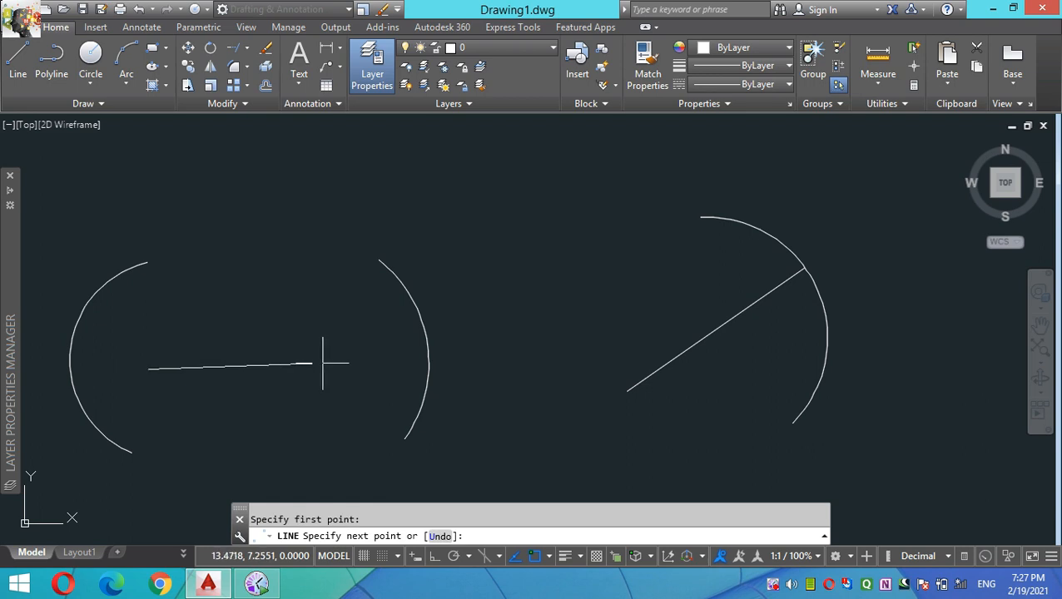
click(363, 348)
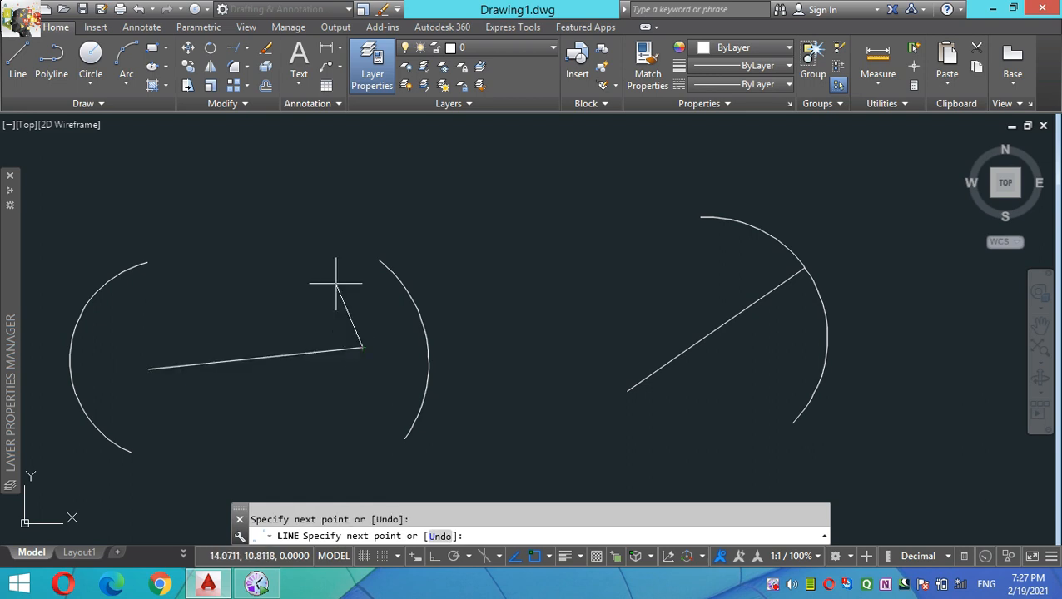
key(Return)
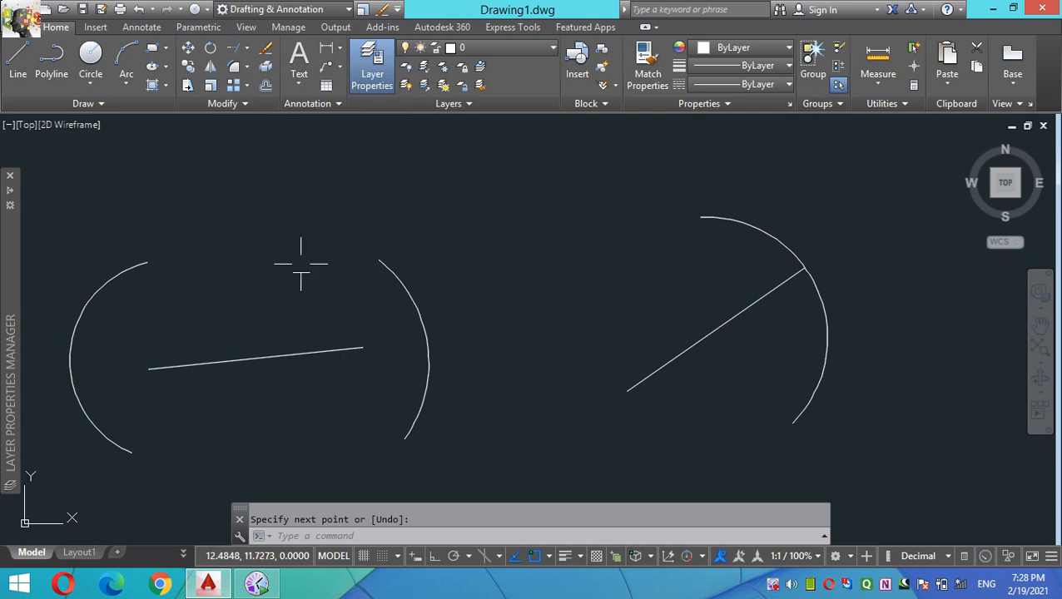
Extend both ends of the line to the two facing arcs, using all objects as boundary edges.
text(EX)
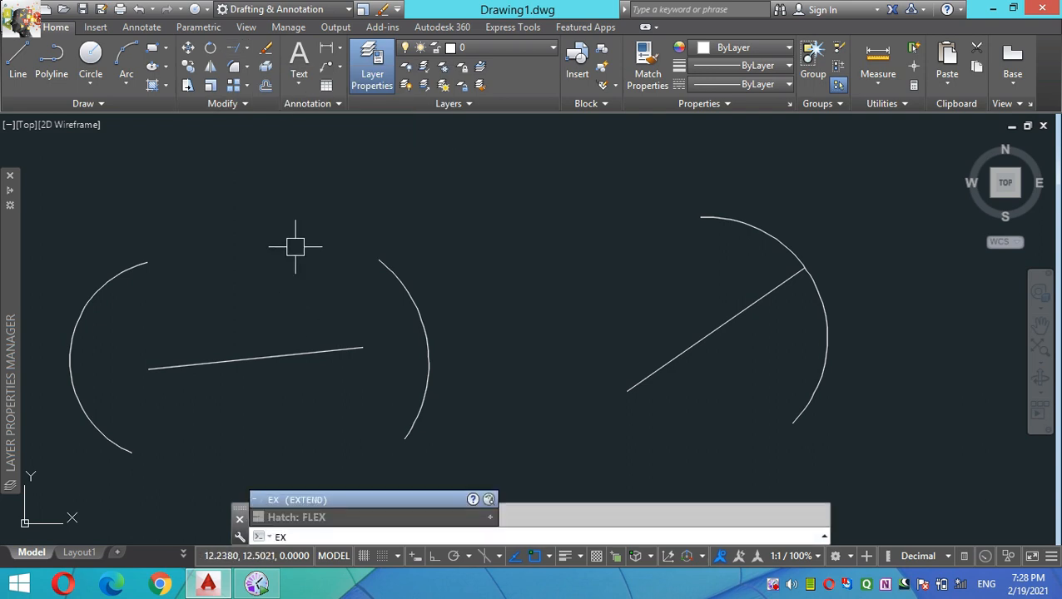
key(Return)
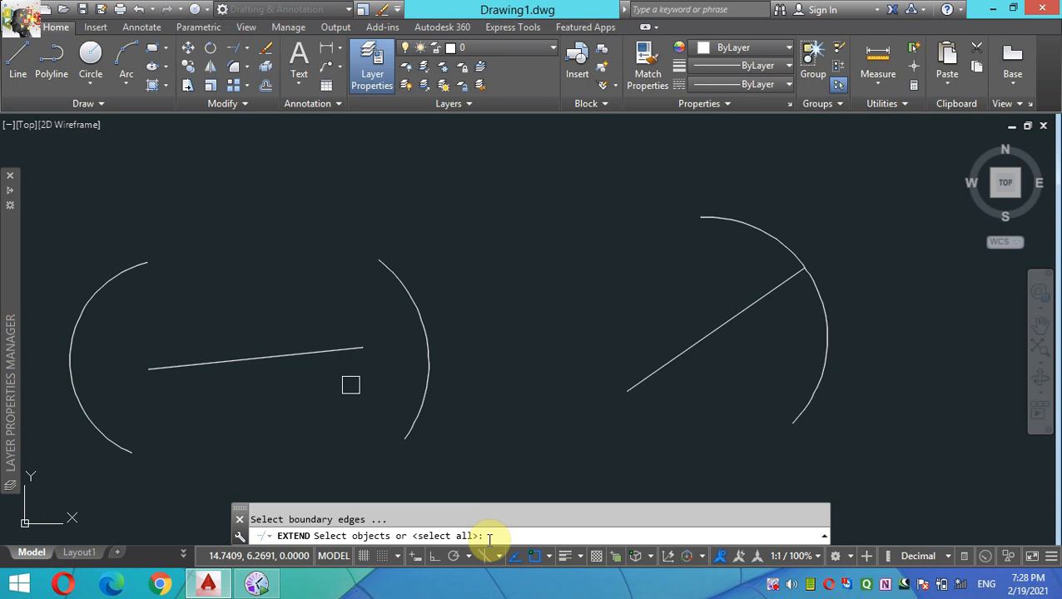
key(Return)
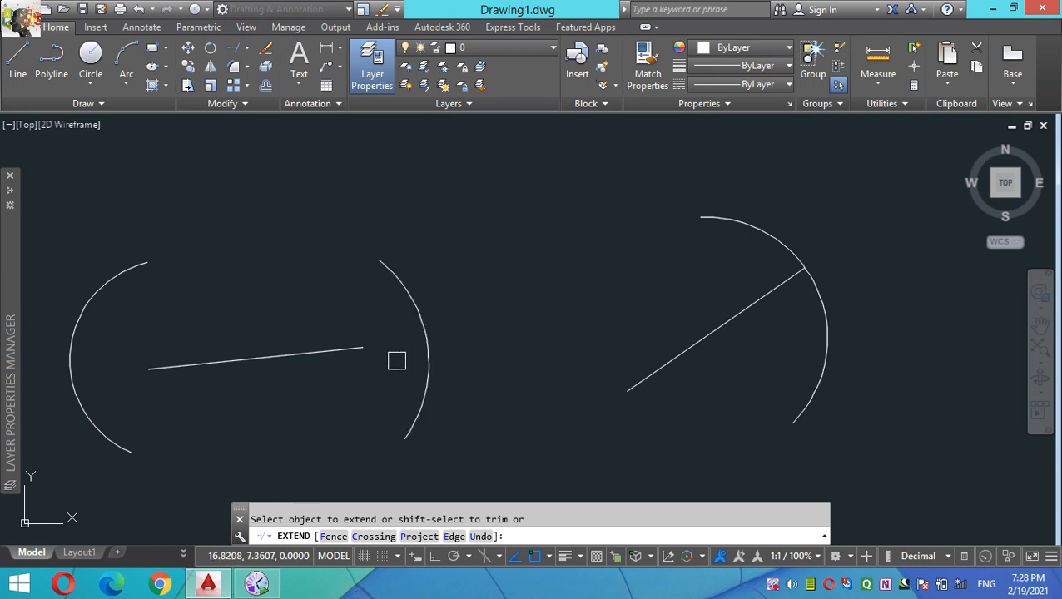
click(344, 352)
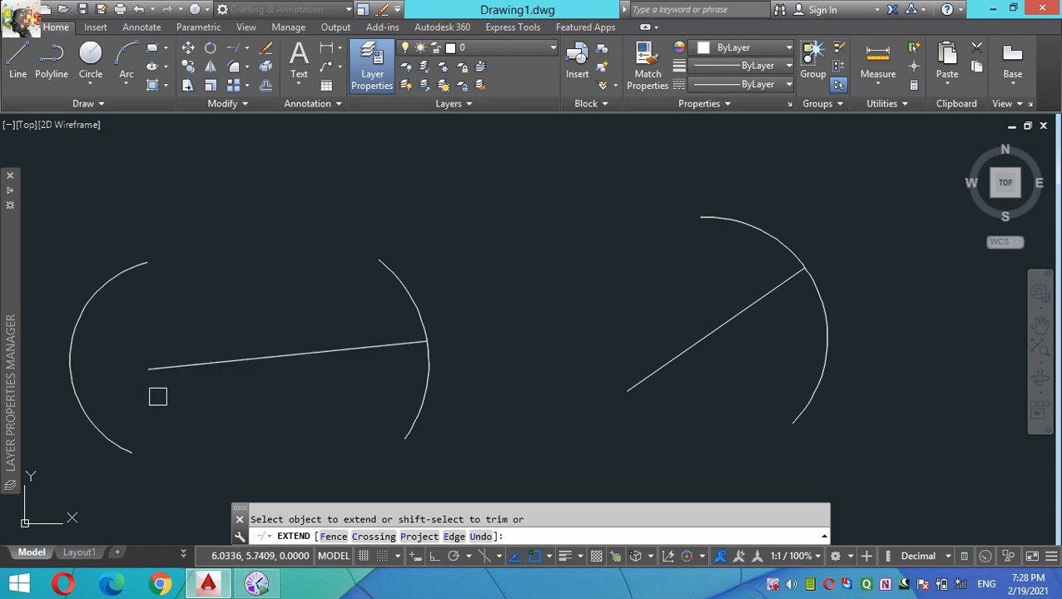
click(167, 369)
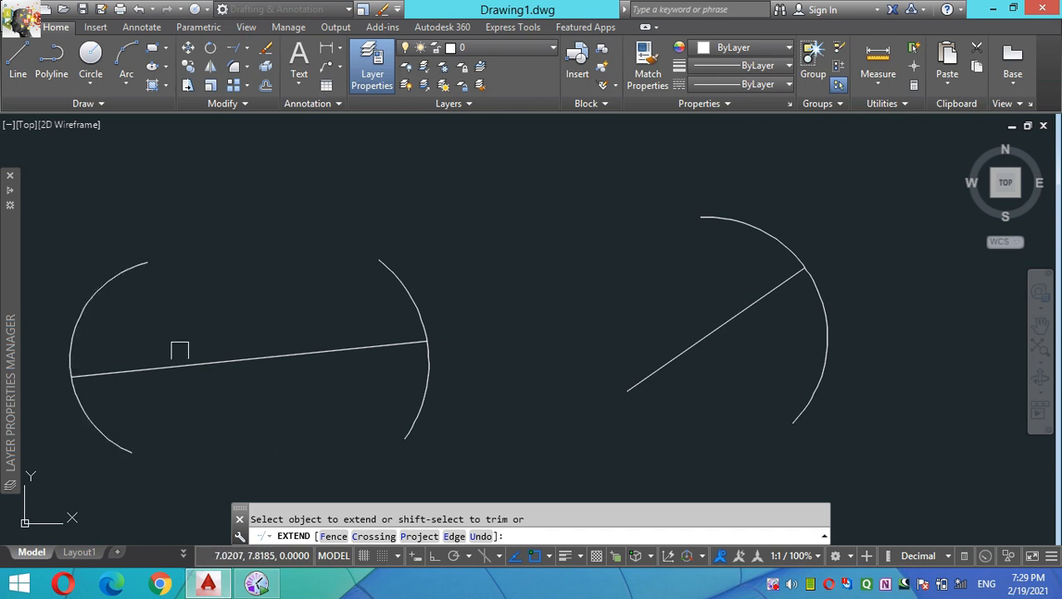
click(182, 361)
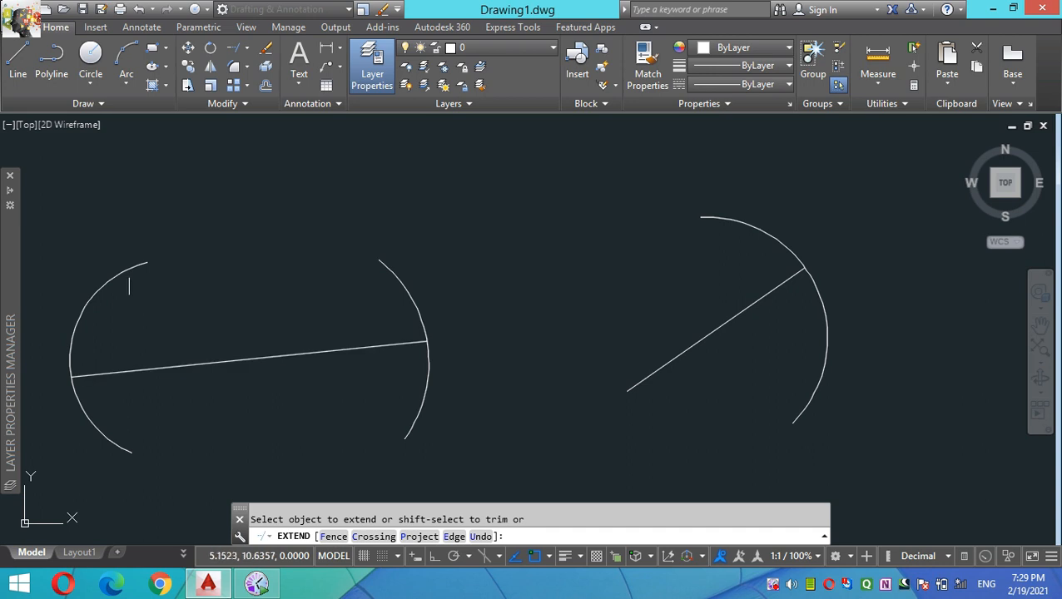
Extend the left arc's upper end to the line, and the facing arc's upper end to the left arc and lower end to the line.
click(132, 277)
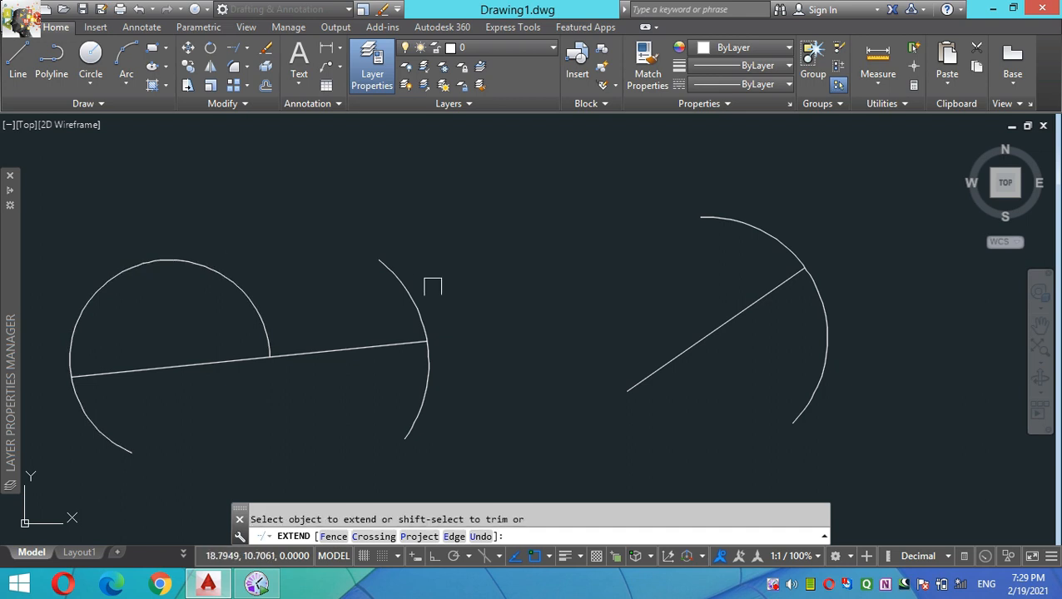
click(397, 289)
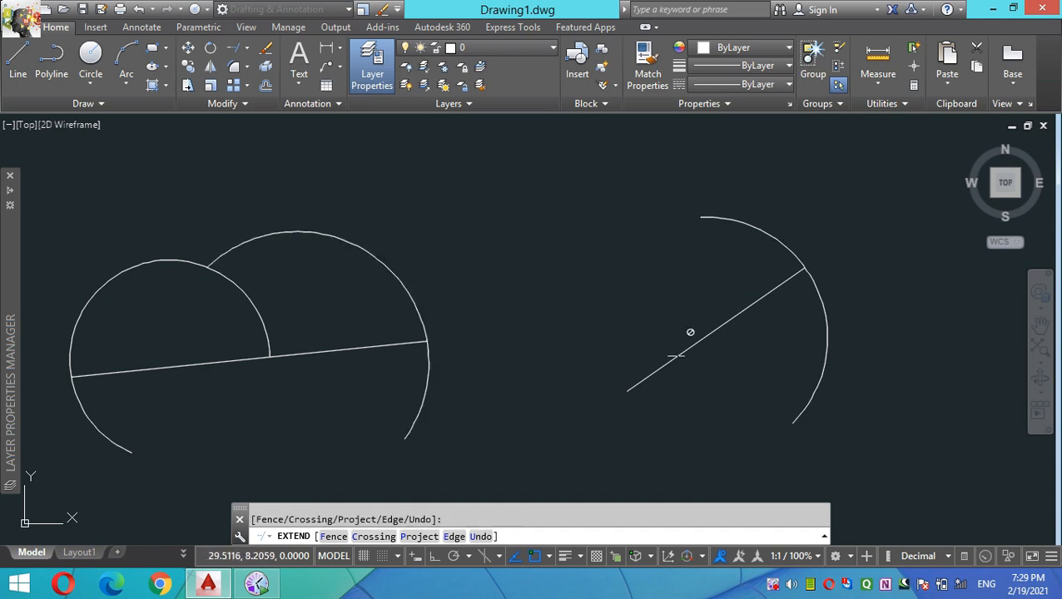
click(406, 426)
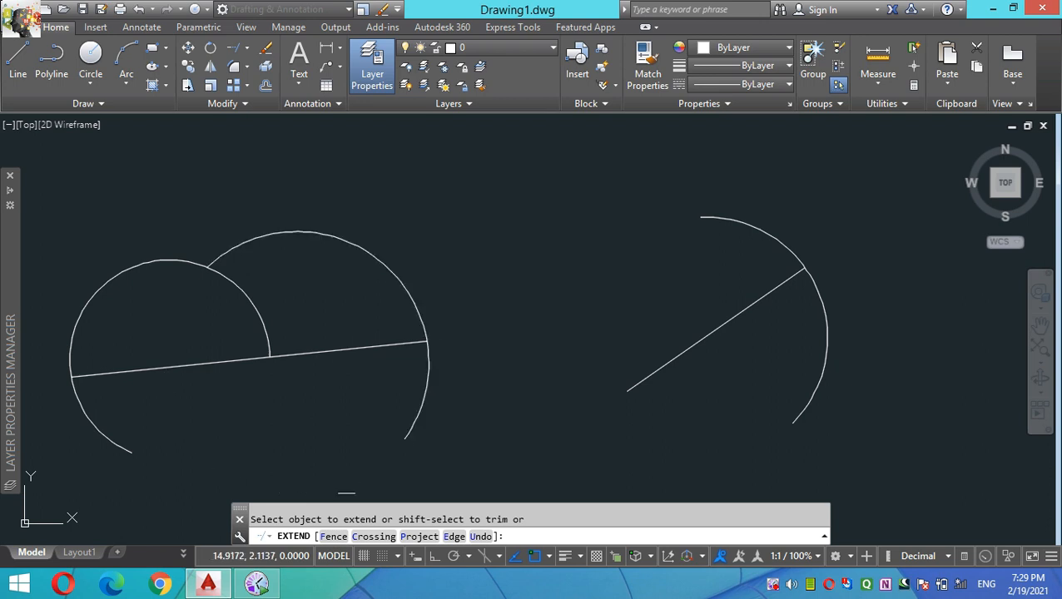
click(424, 413)
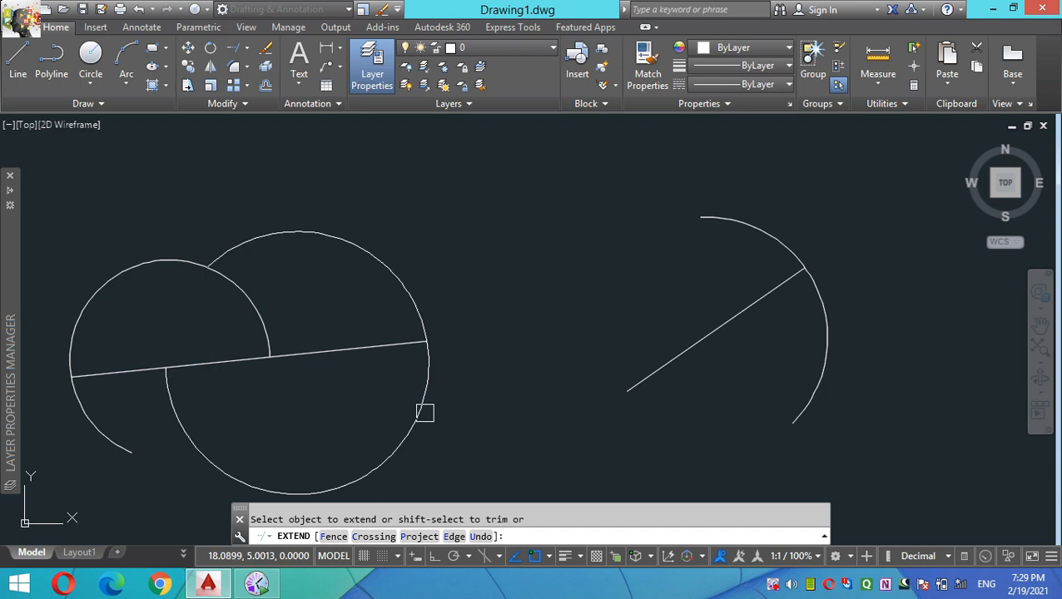